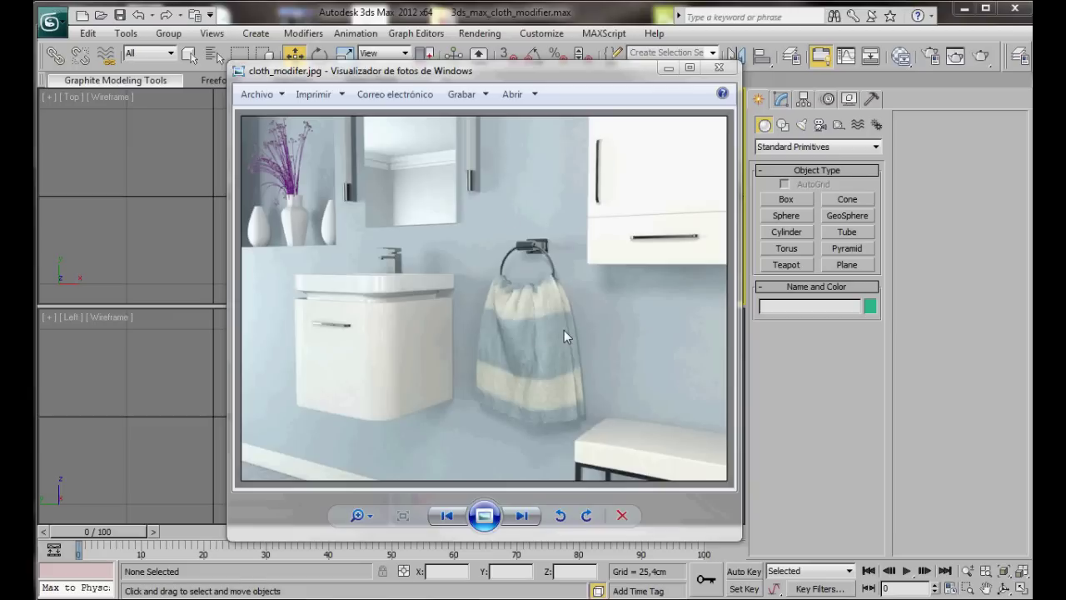
Minimize the cloth_modifer.jpg reference photo in Windows Photo Viewer to reveal the empty 3ds Max scene.
click(666, 69)
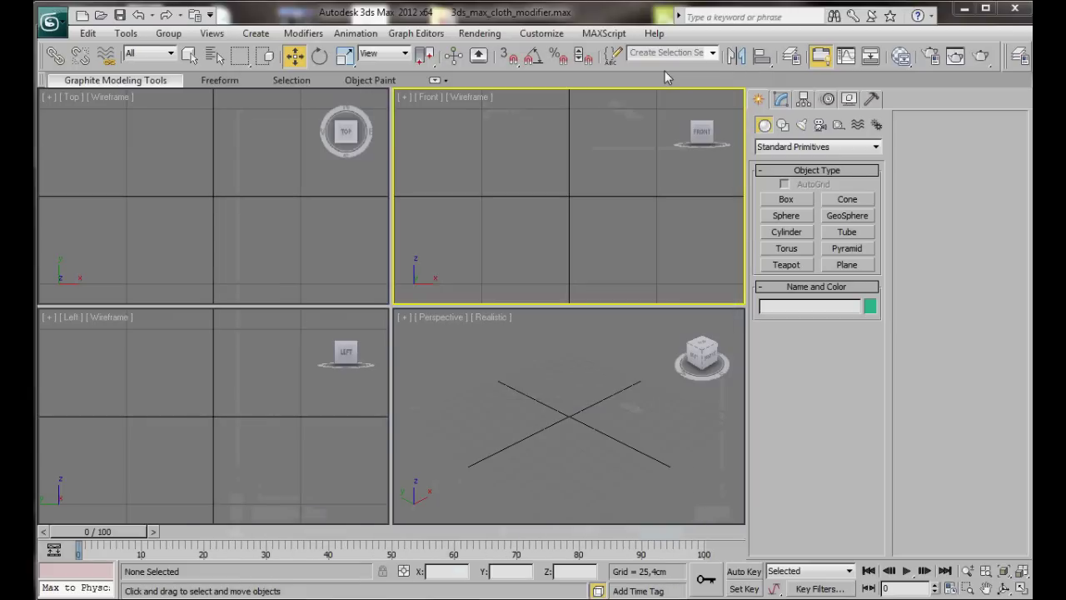
click(533, 37)
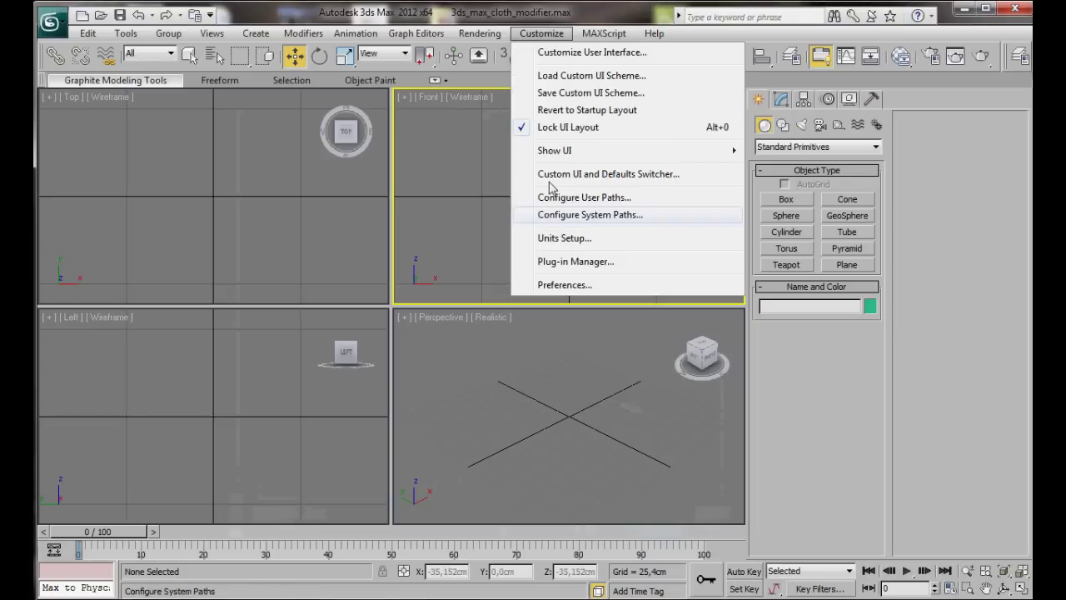
click(545, 239)
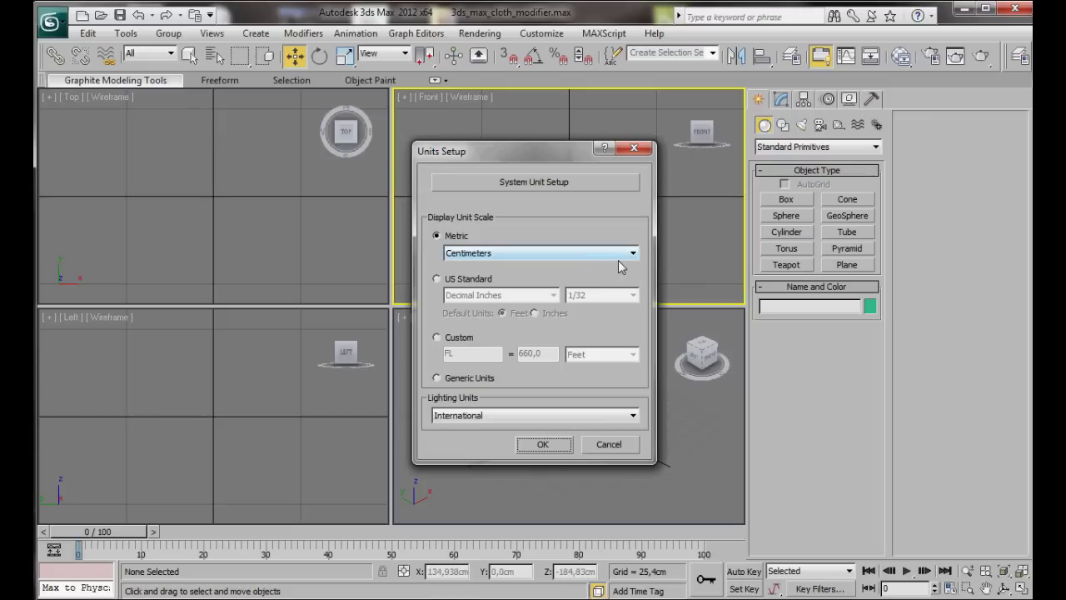
click(530, 446)
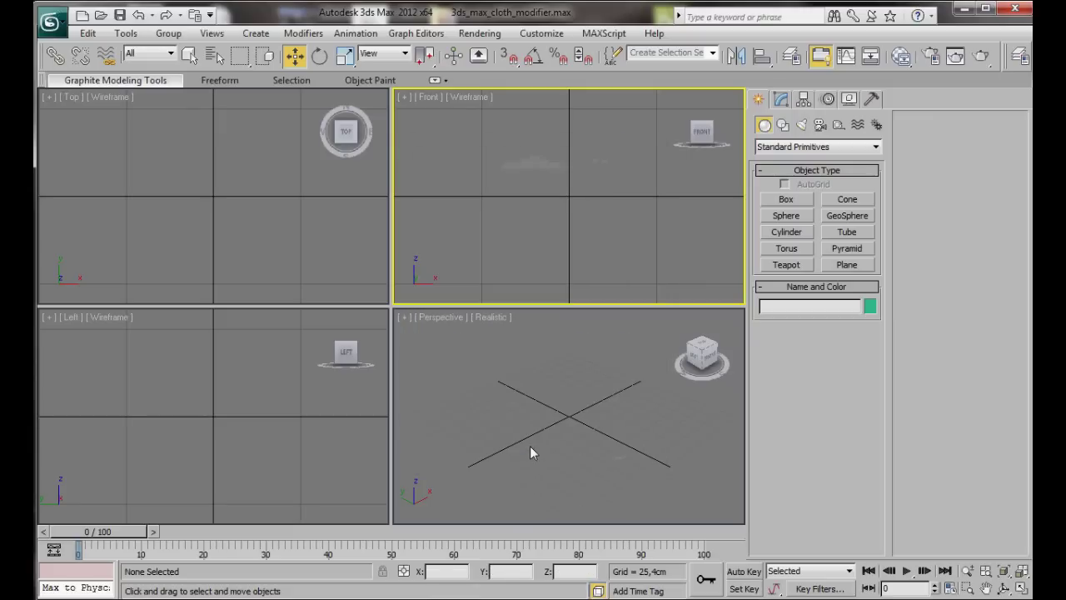
Draw a box primitive in the Top view and bring up its parameters.
key(q)
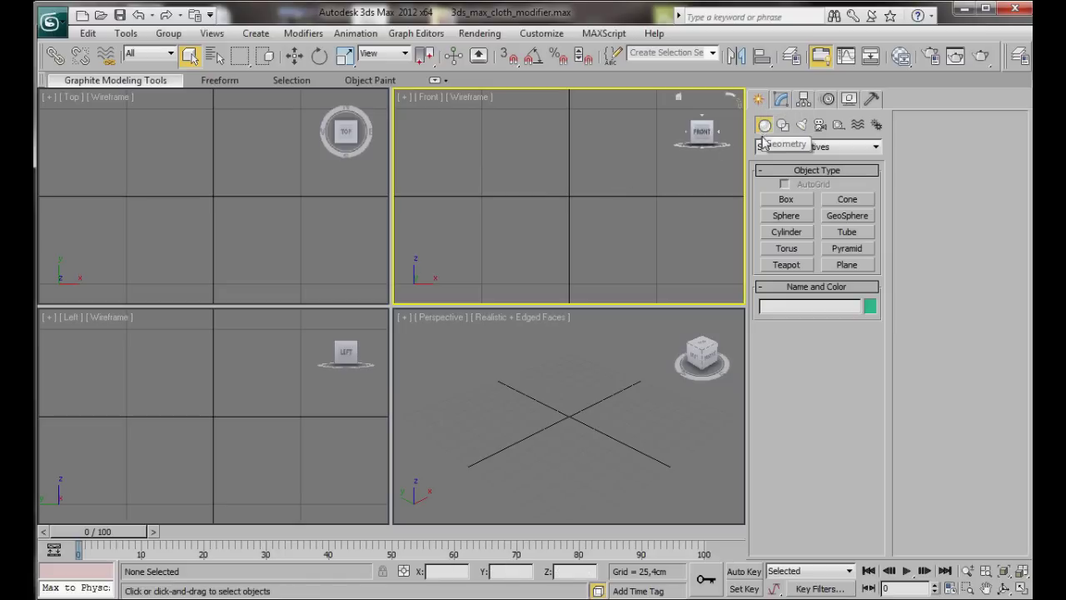
click(785, 203)
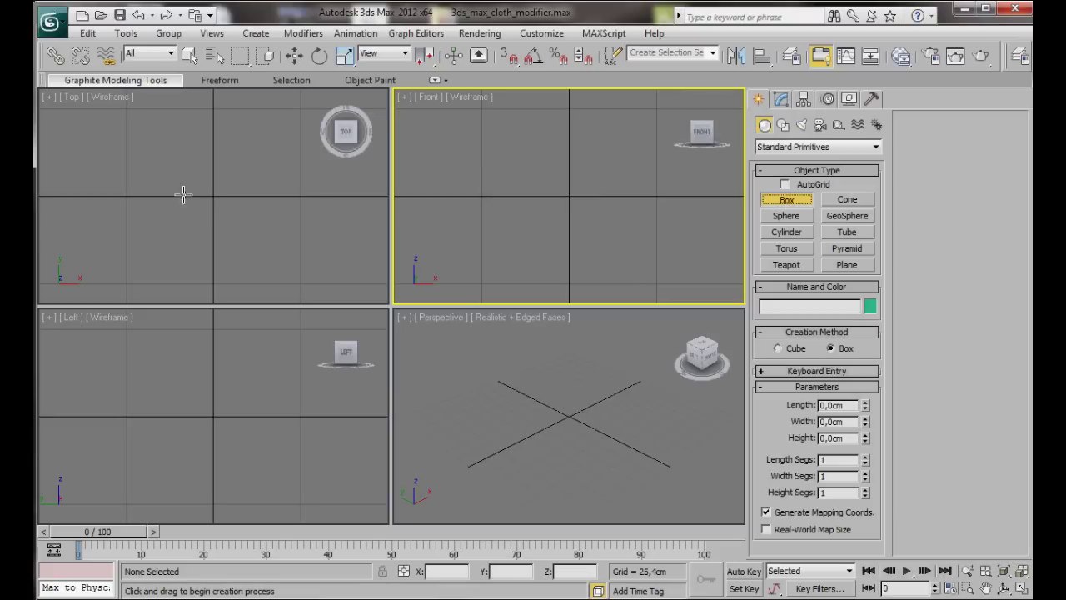
drag(176, 182, 246, 225)
click(245, 181)
click(780, 99)
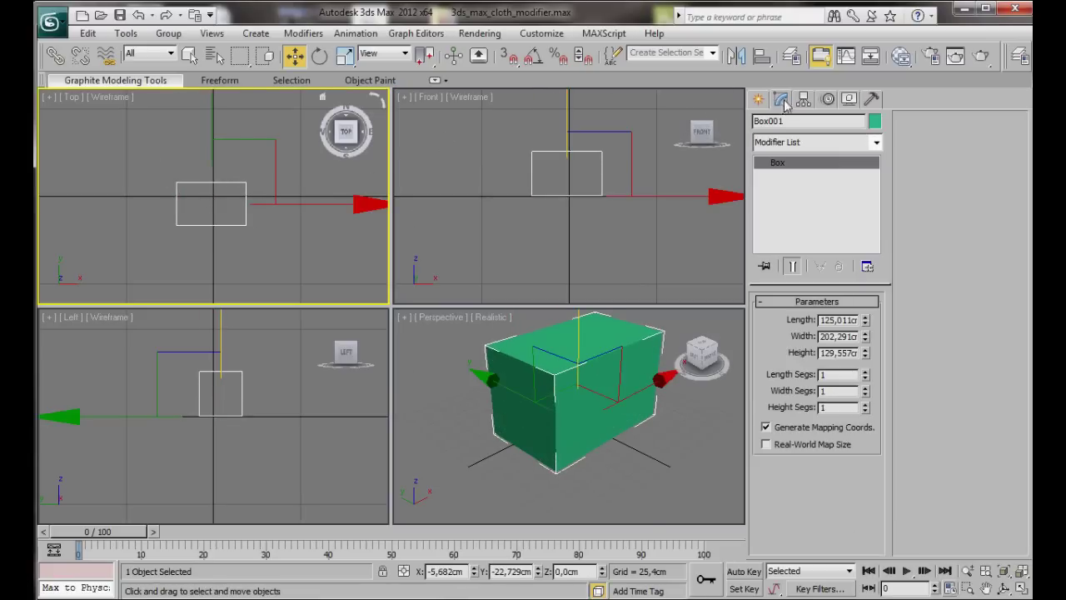
Set the box to Length 4, Width 11, Height 8 and zoom extents in all viewports.
double_click(853, 320)
text(4cm)
double_click(851, 336)
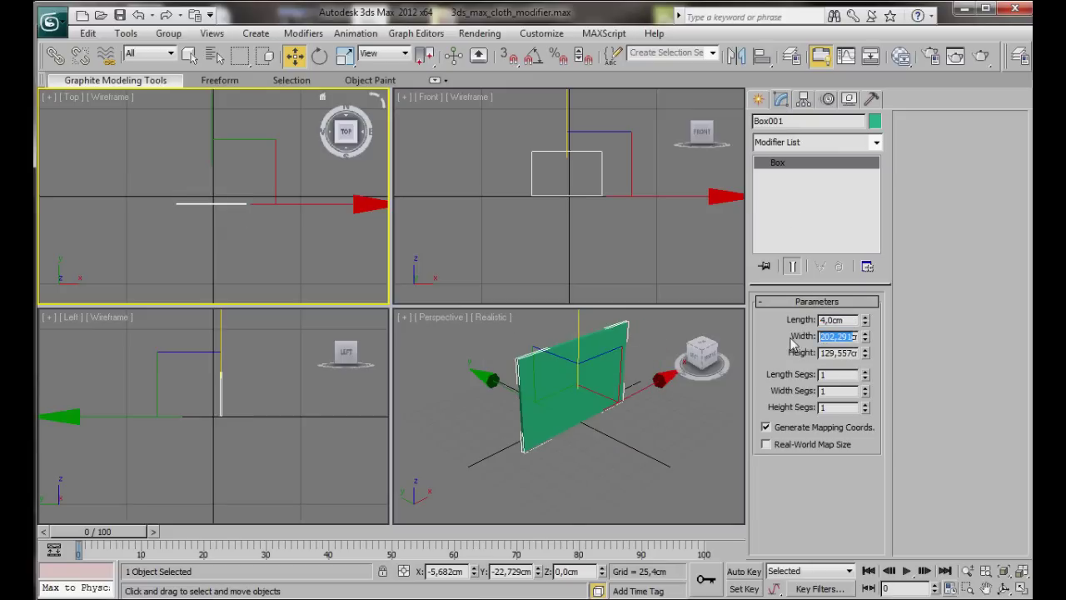
text(111)
key(Tab)
text(8)
key(Return)
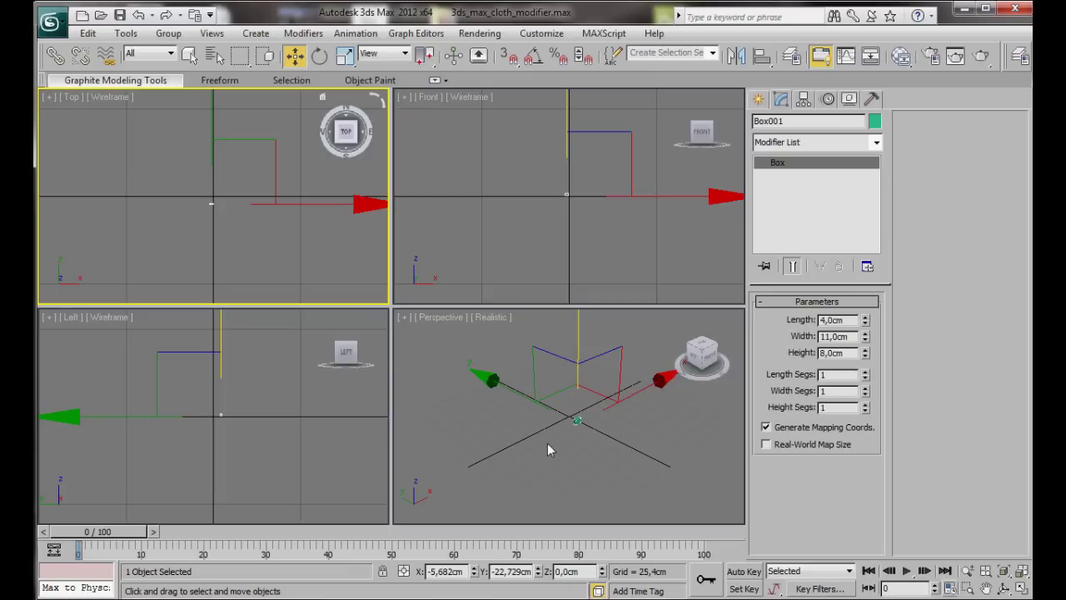
key(z)
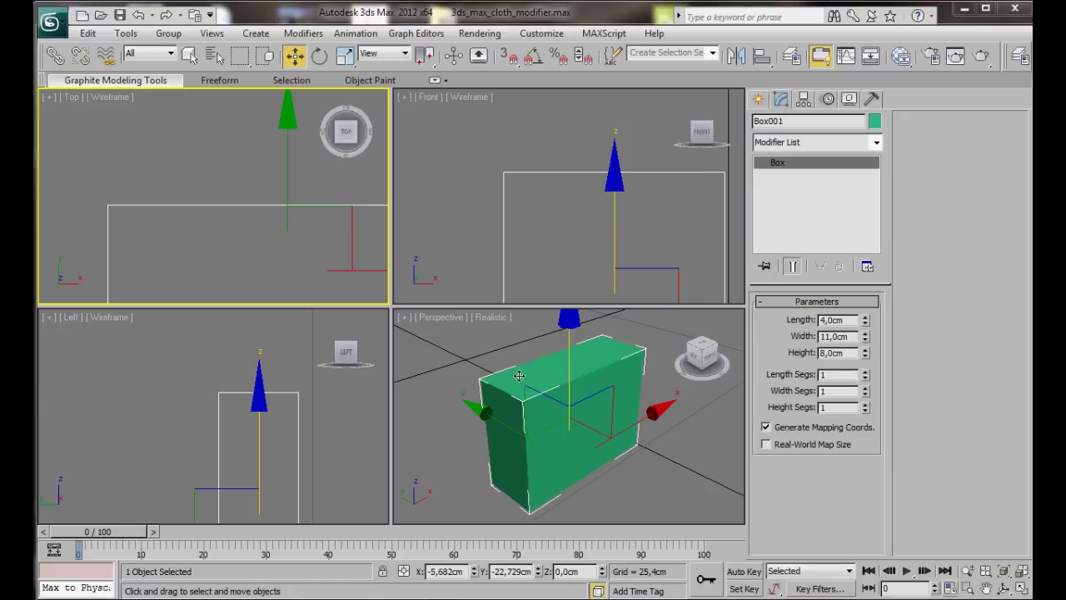
Add Edged Faces to the Perspective view and switch the Front view to Shaded.
click(496, 364)
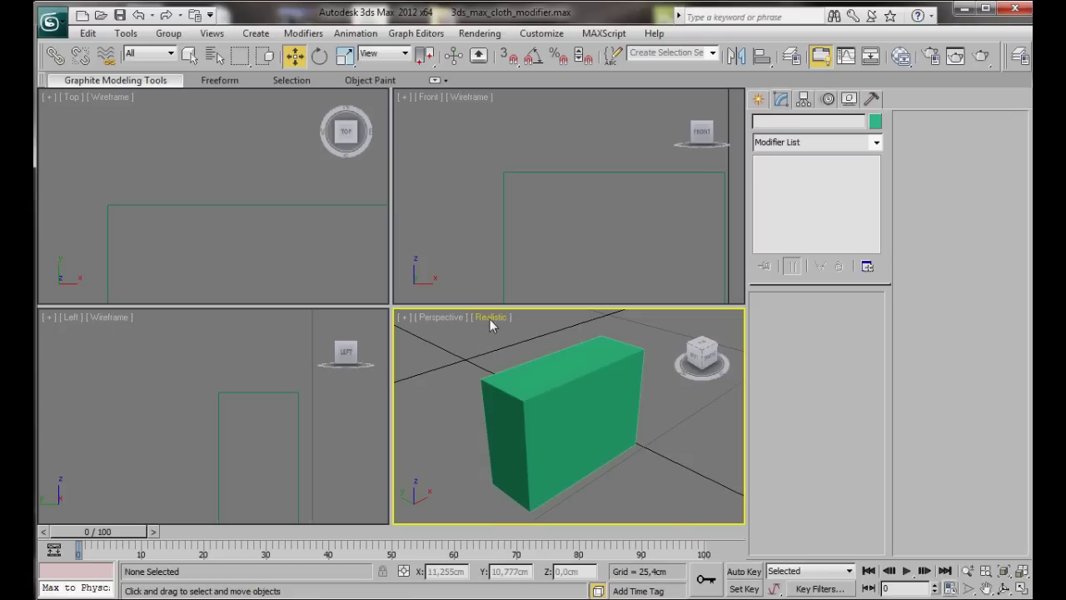
click(490, 319)
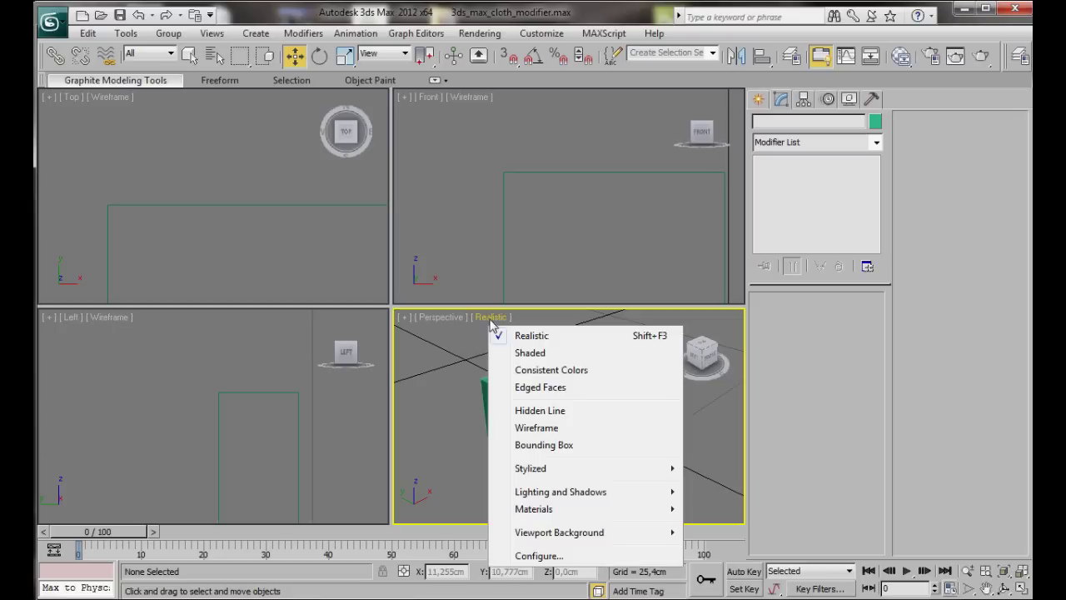
click(533, 387)
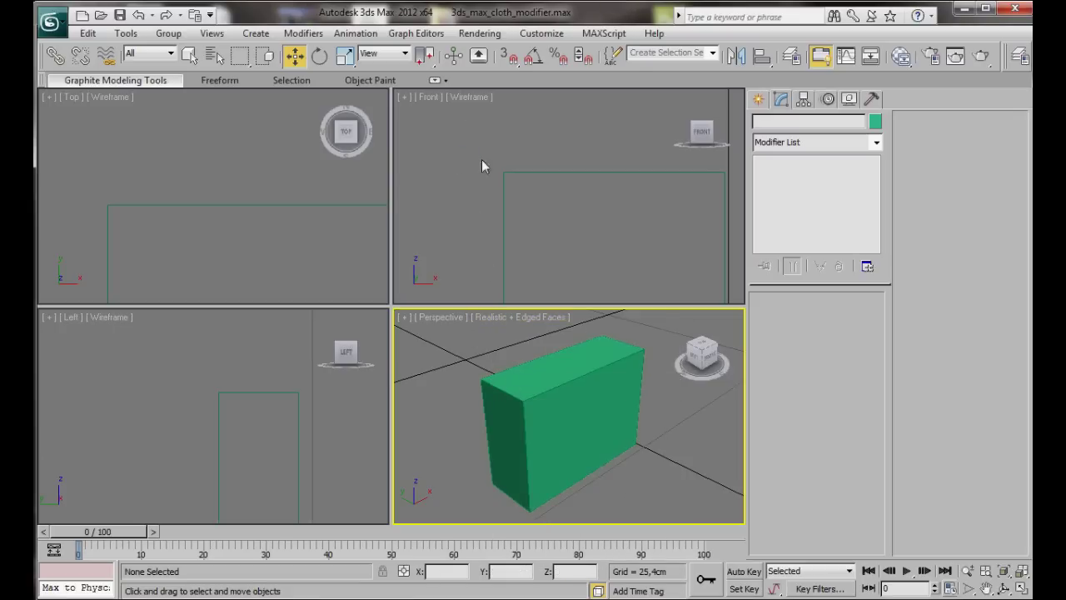
click(452, 119)
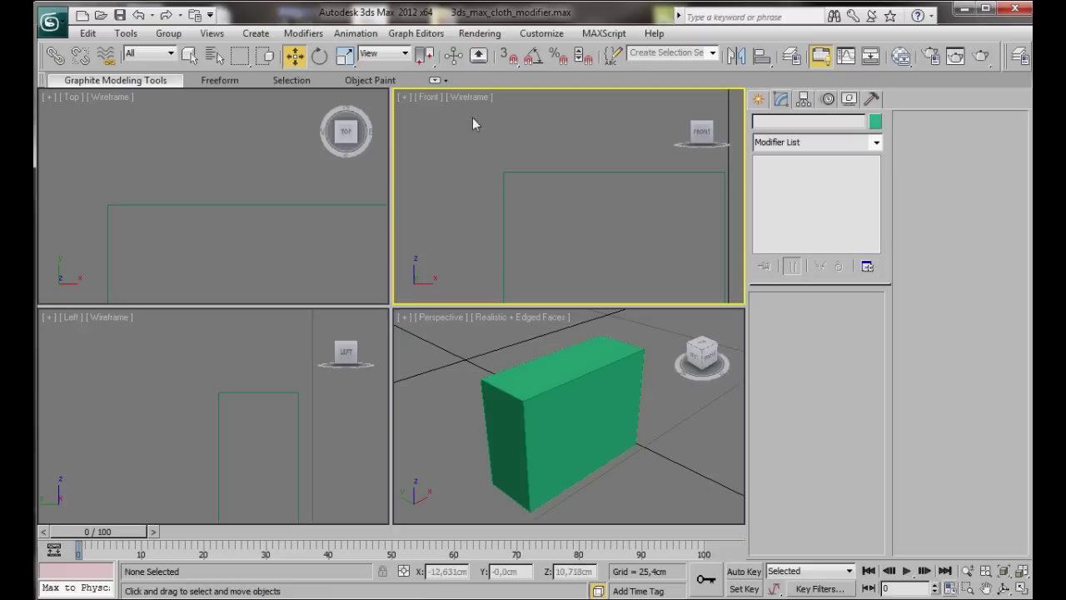
click(468, 98)
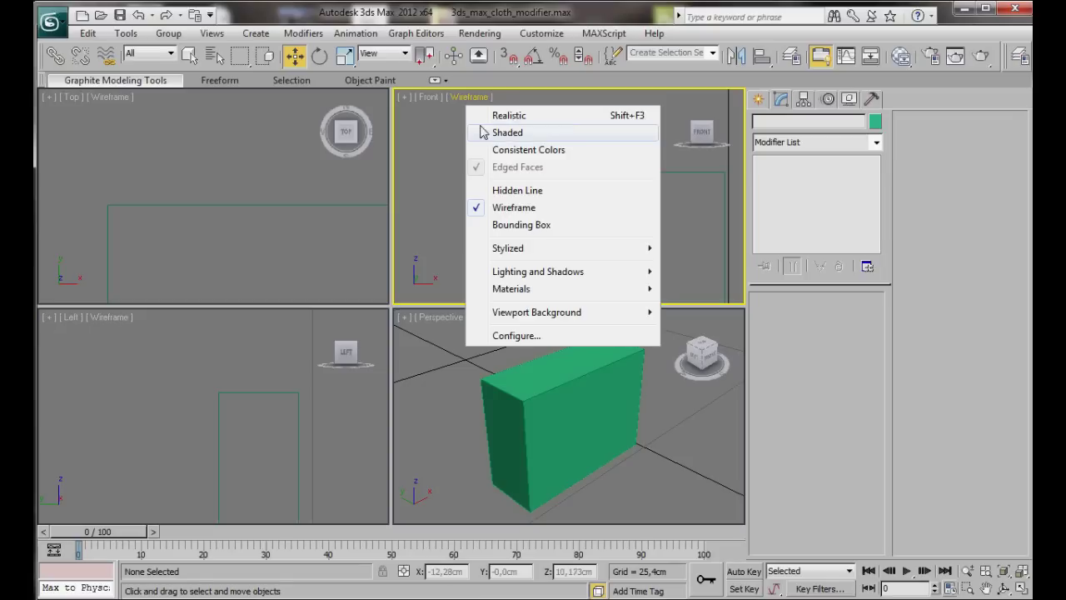
click(487, 135)
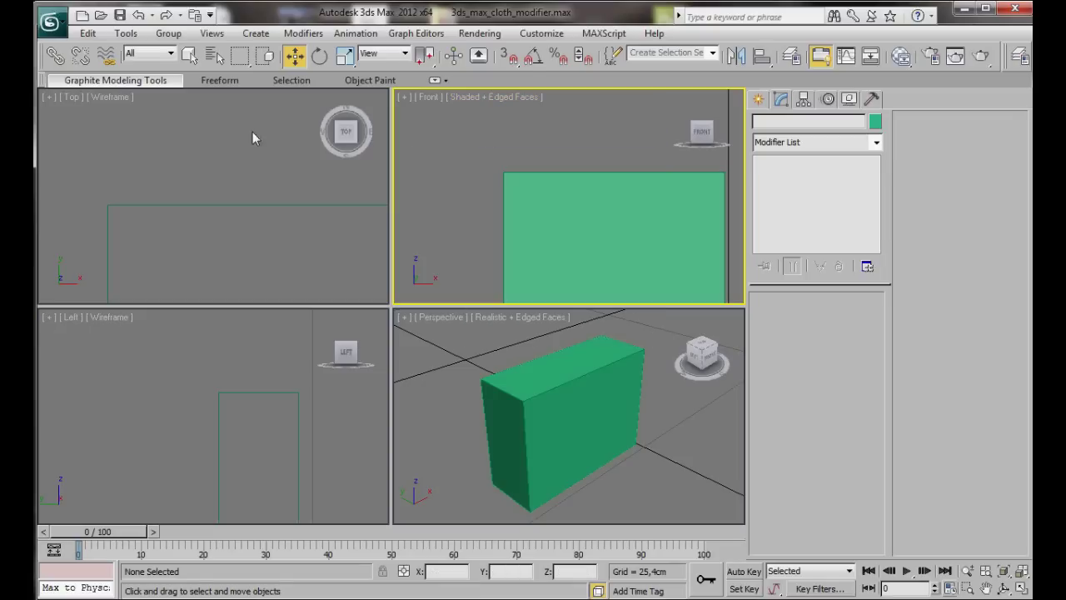
Switch the Top and Left views to Shaded and reselect the box.
click(111, 98)
click(110, 97)
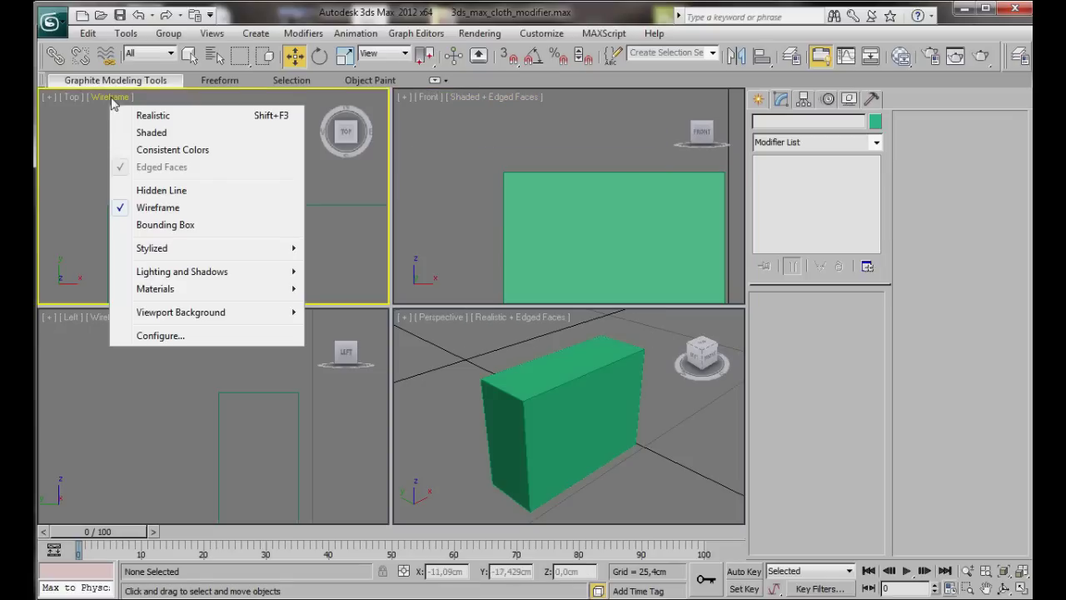
click(140, 131)
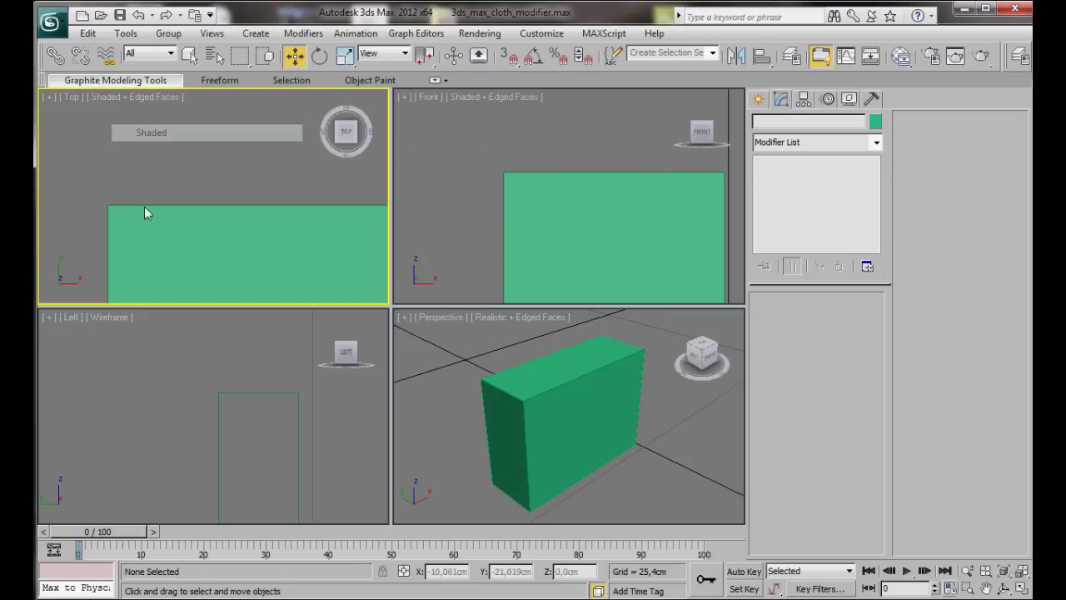
click(106, 318)
click(108, 318)
click(133, 351)
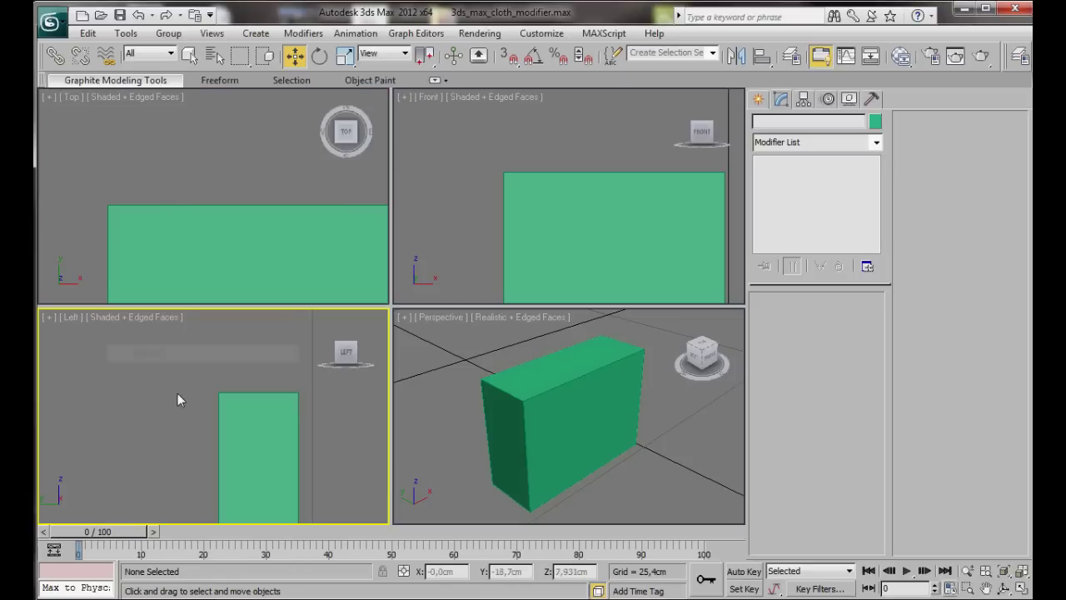
click(231, 446)
Set Box001's object colour to black in the Object Color dialog.
key(ctrl+shift+z)
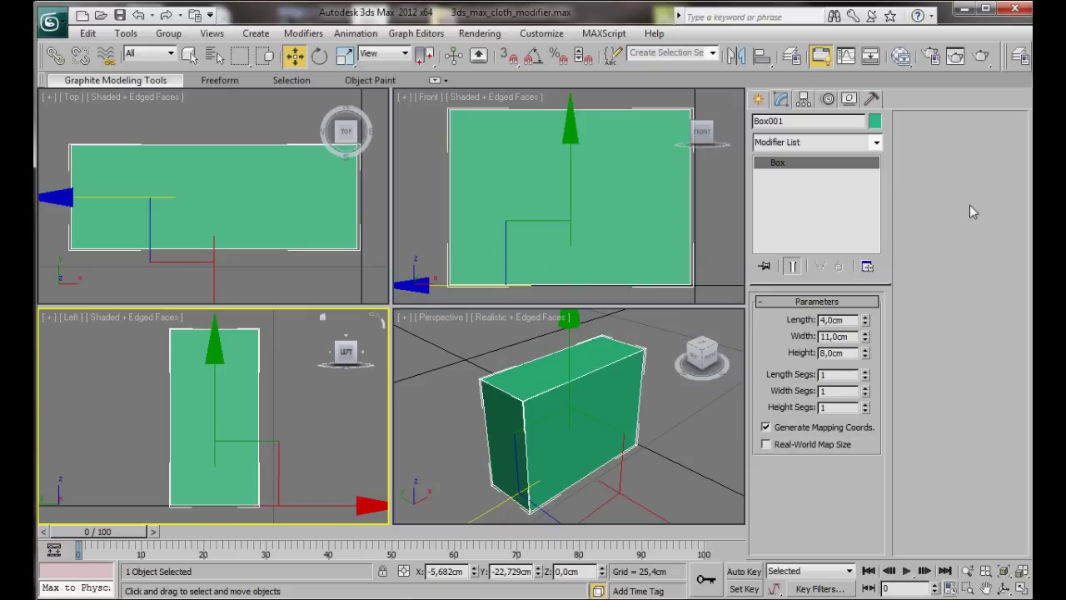
click(874, 123)
drag(534, 209, 587, 151)
click(708, 282)
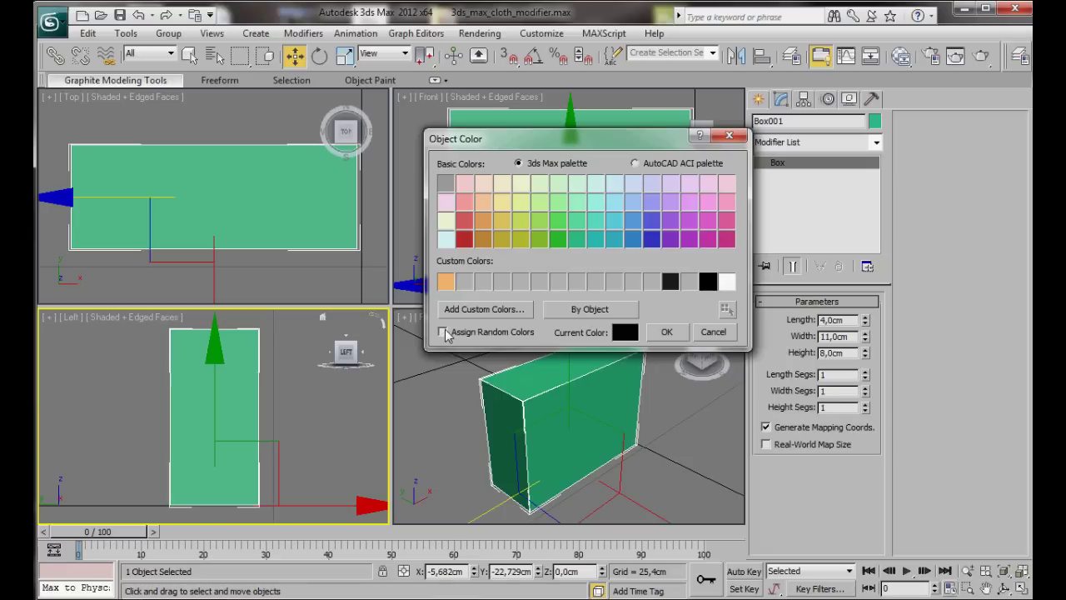
click(666, 333)
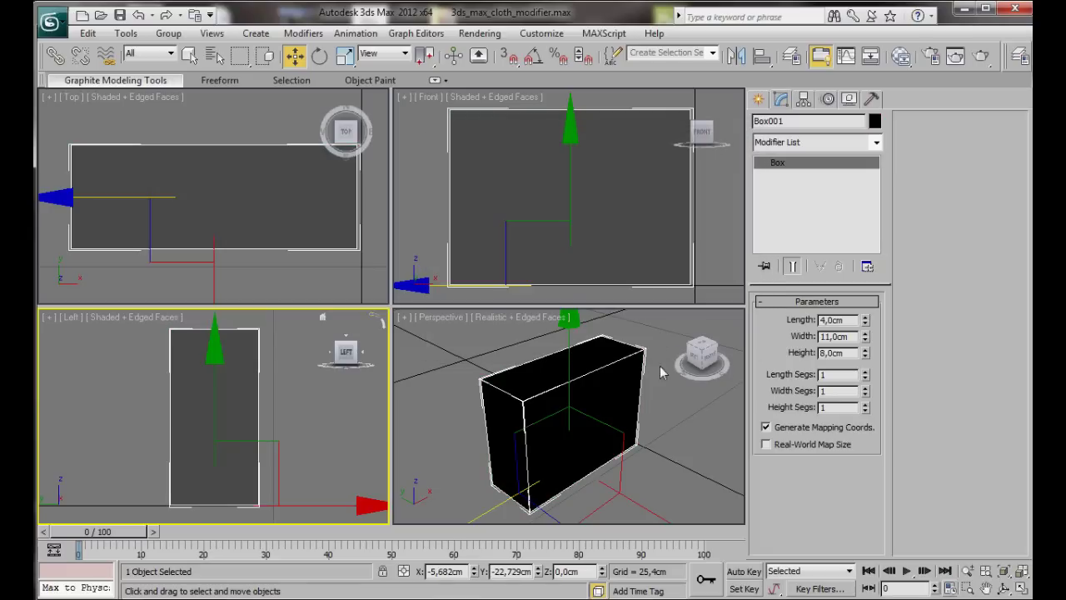
Wire a new Standard material from the Slate Material Editor onto Box001, then close the editor.
click(901, 56)
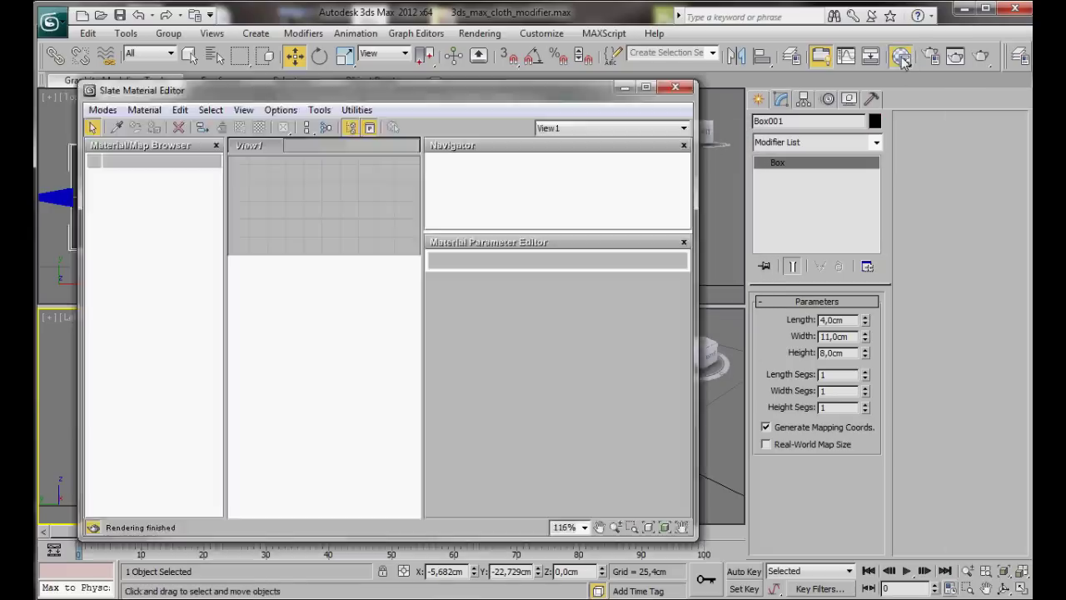
drag(147, 372, 300, 221)
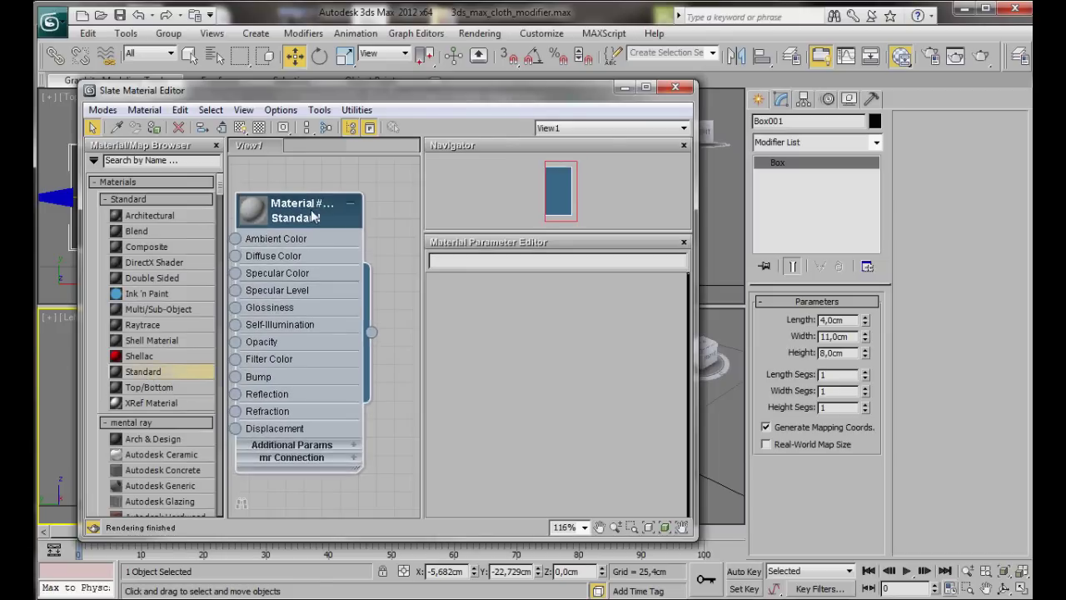
drag(405, 95, 301, 52)
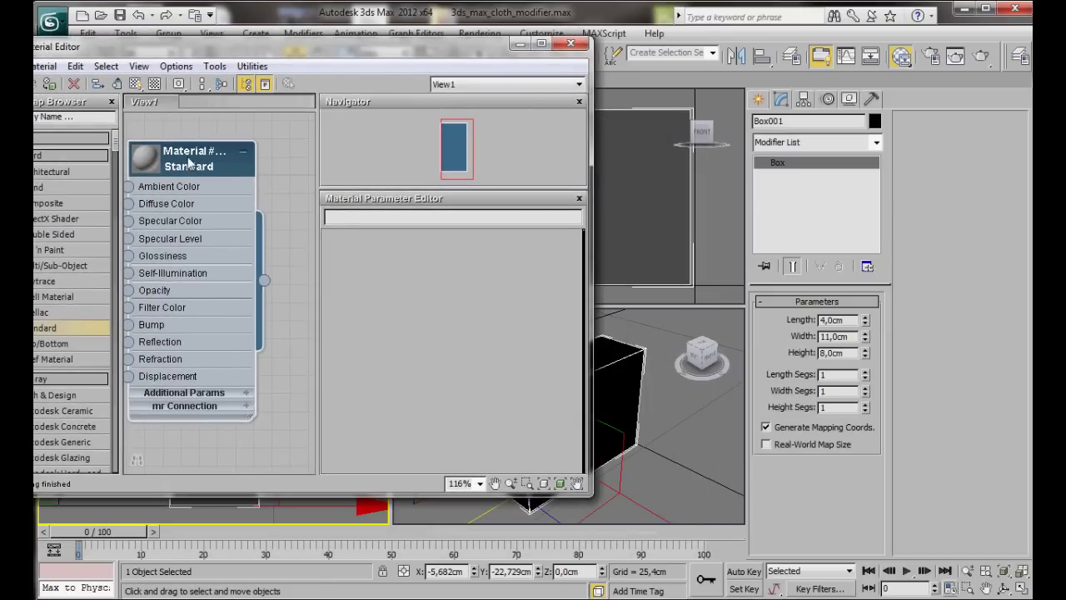
drag(188, 162, 225, 144)
drag(300, 263, 625, 407)
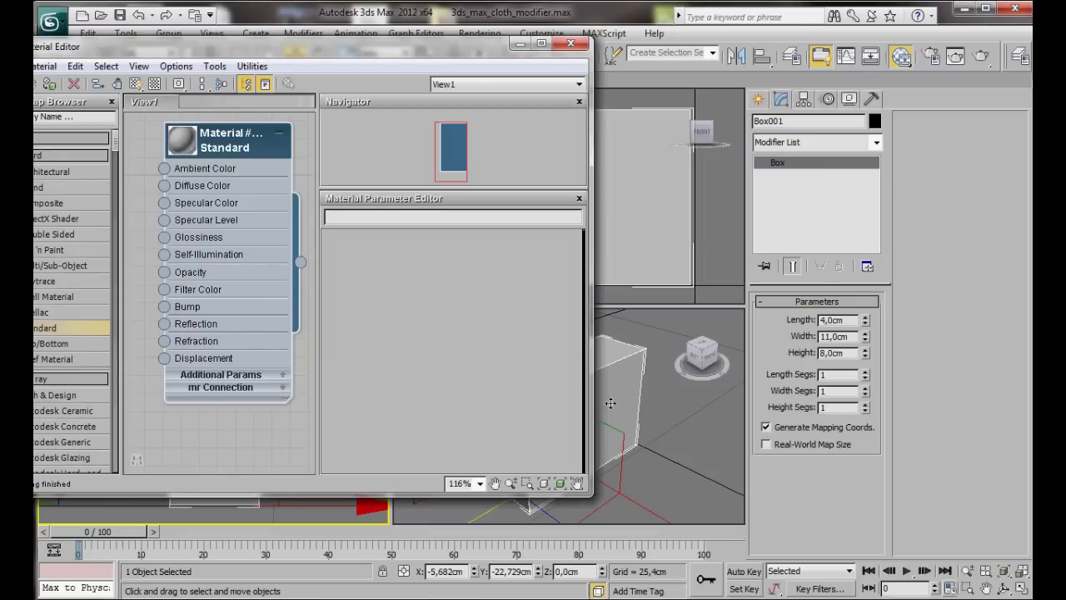
click(570, 43)
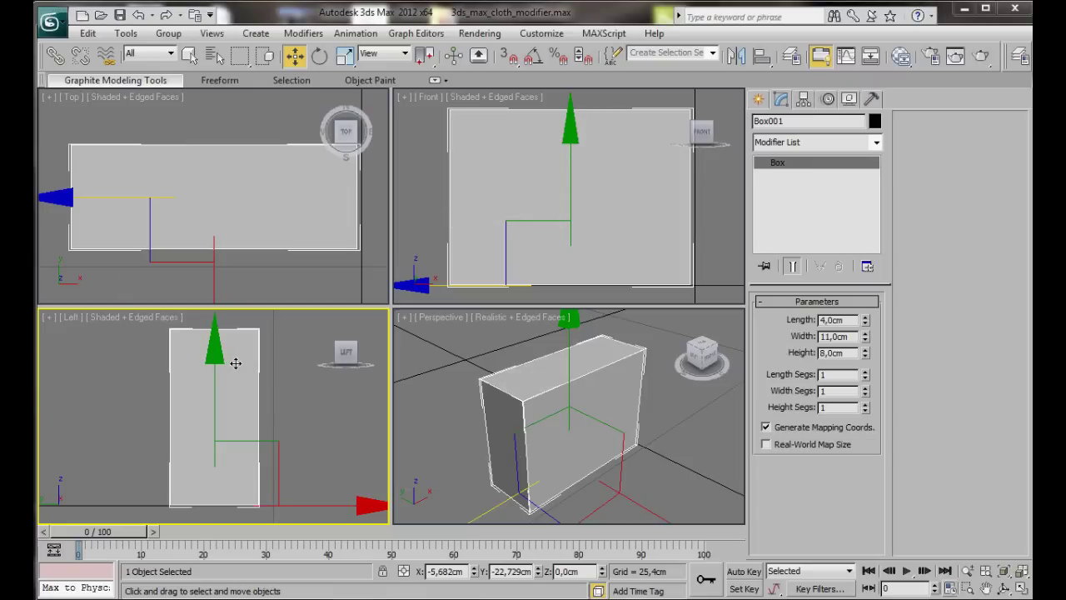
Draw a circle centred on the box in the Left view.
click(759, 101)
click(783, 125)
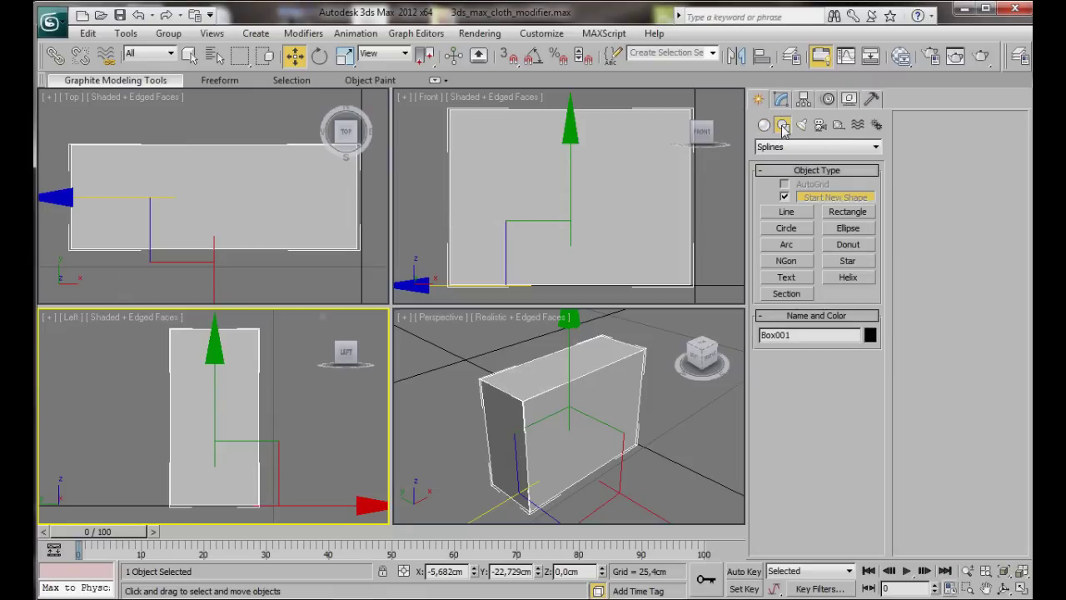
click(786, 227)
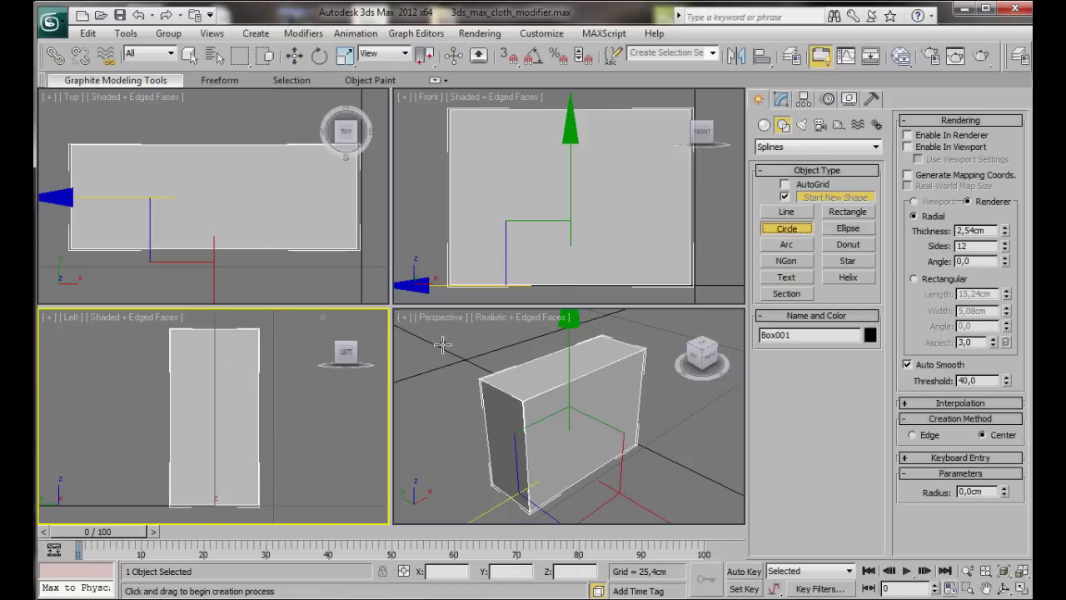
drag(216, 408, 215, 517)
click(780, 99)
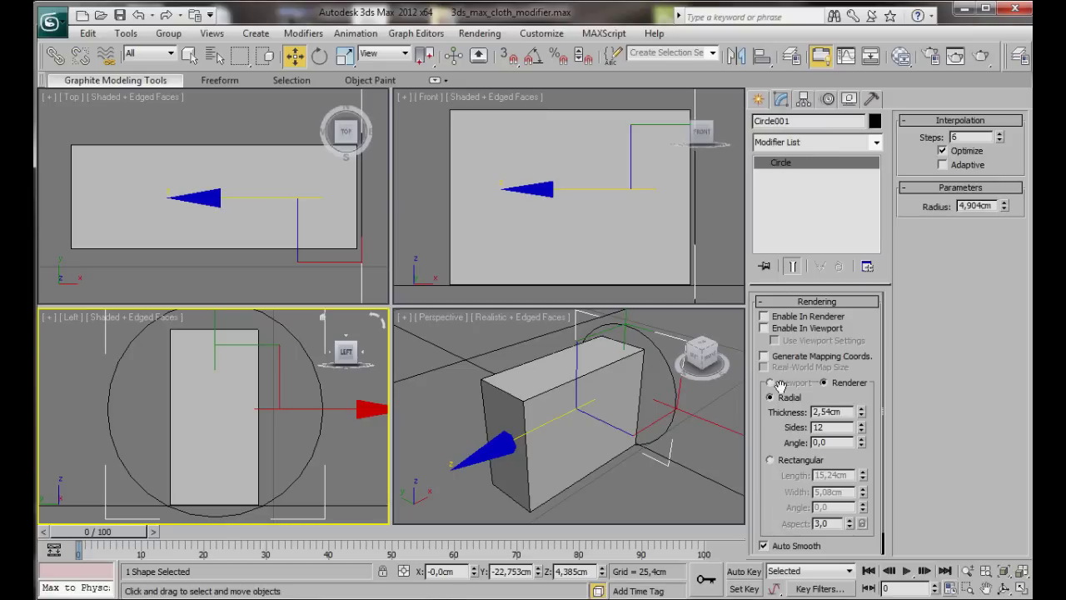
Enable the circle in renderer and viewport, and raise Interpolation Steps to 24.
click(765, 317)
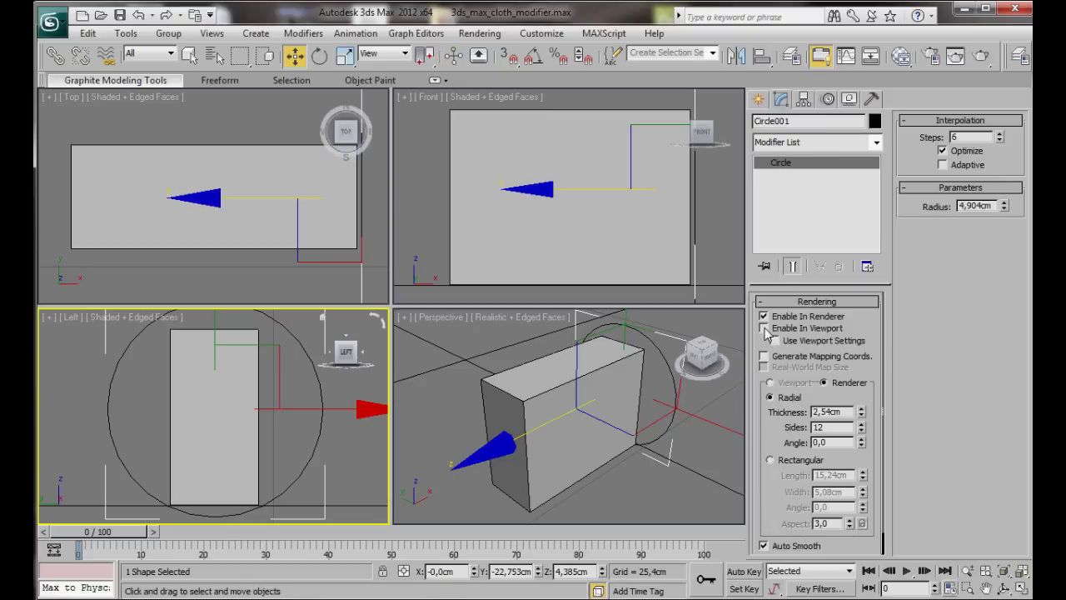
click(763, 329)
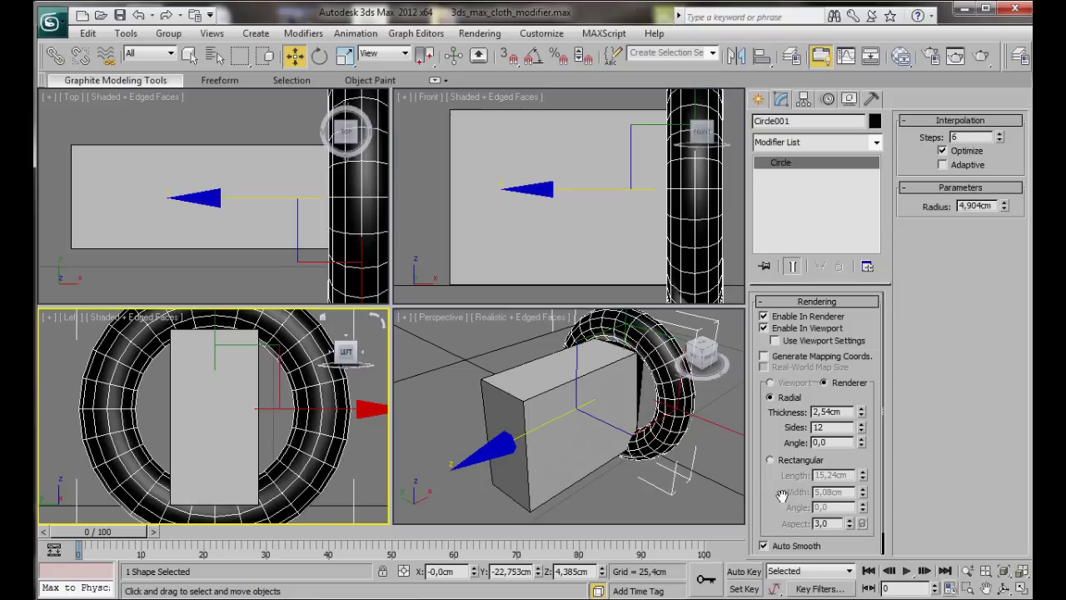
click(999, 134)
click(999, 135)
click(1000, 136)
click(999, 136)
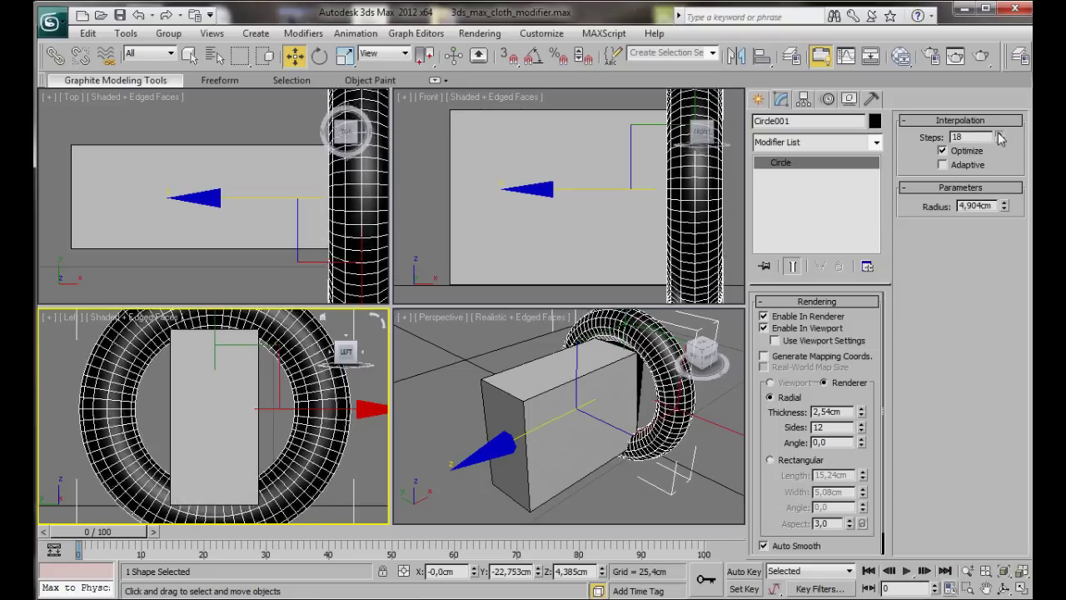
click(999, 136)
click(1000, 135)
click(999, 135)
click(999, 134)
click(1000, 135)
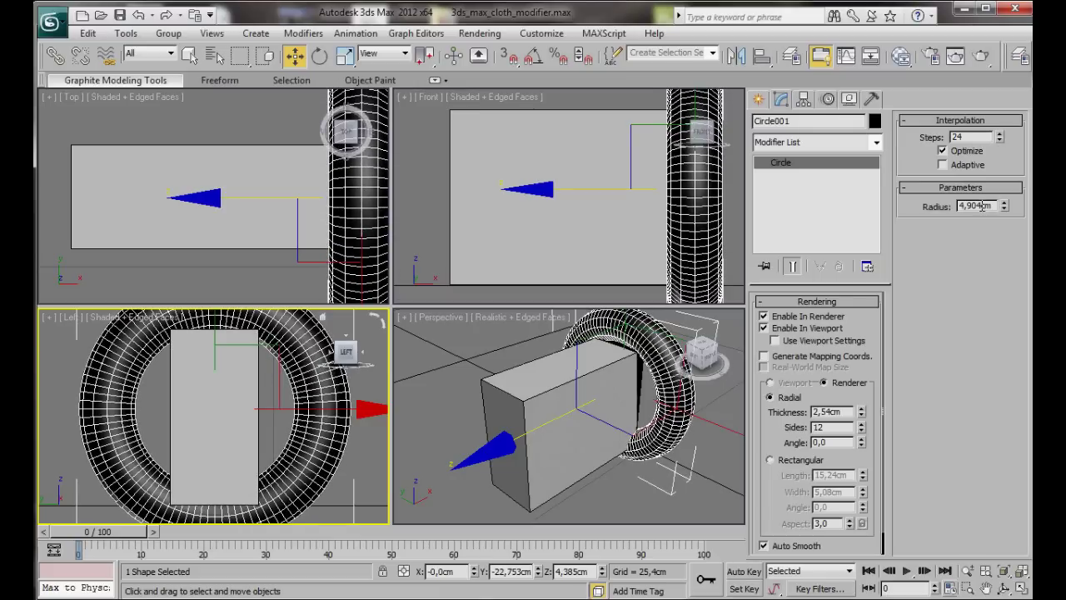
Set the circle's radius to 17 cm and zoom out to frame the ring.
drag(984, 206, 941, 207)
text(17)
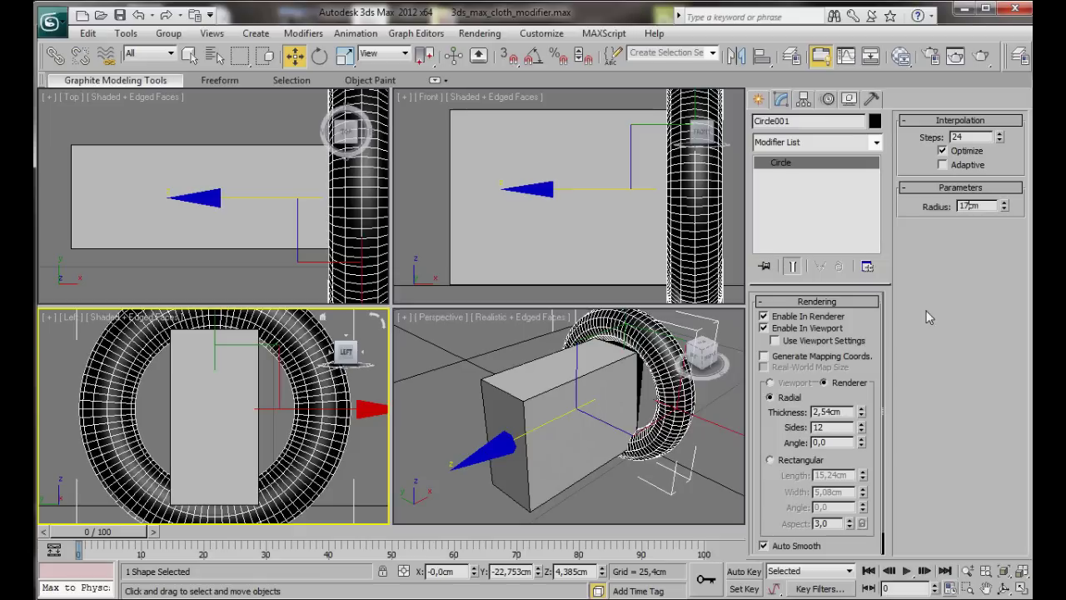
click(563, 429)
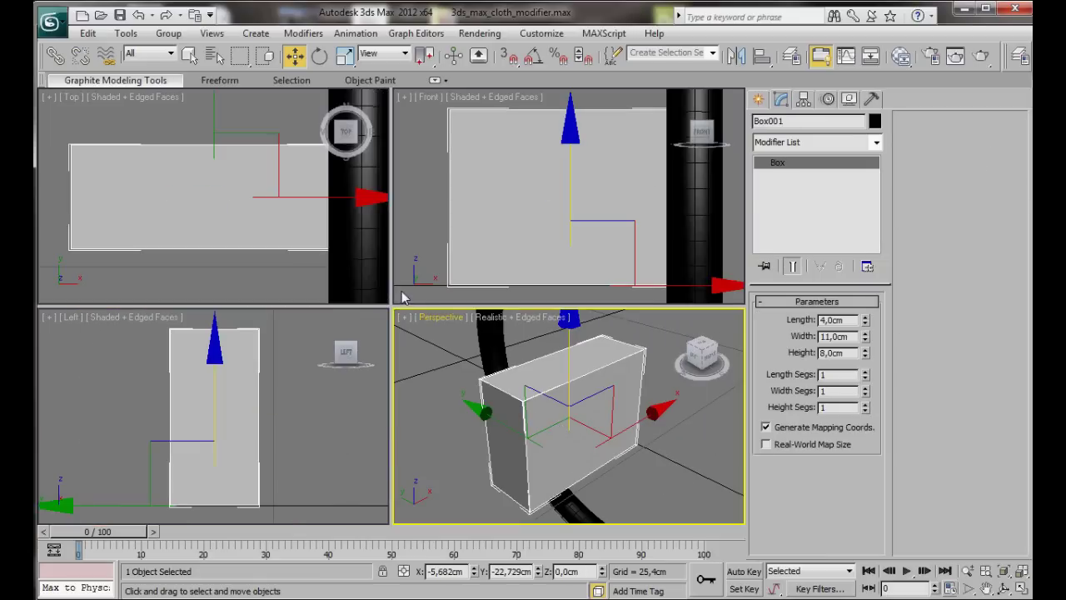
scroll(284, 424, down, 8)
scroll(478, 435, down, 5)
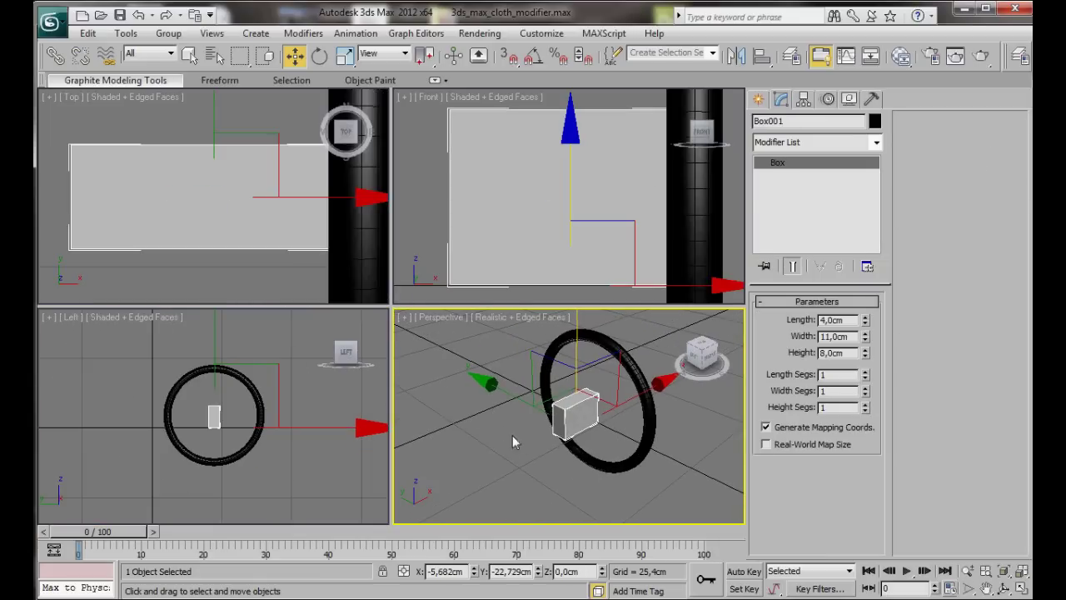
middle_drag(512, 436, 500, 446)
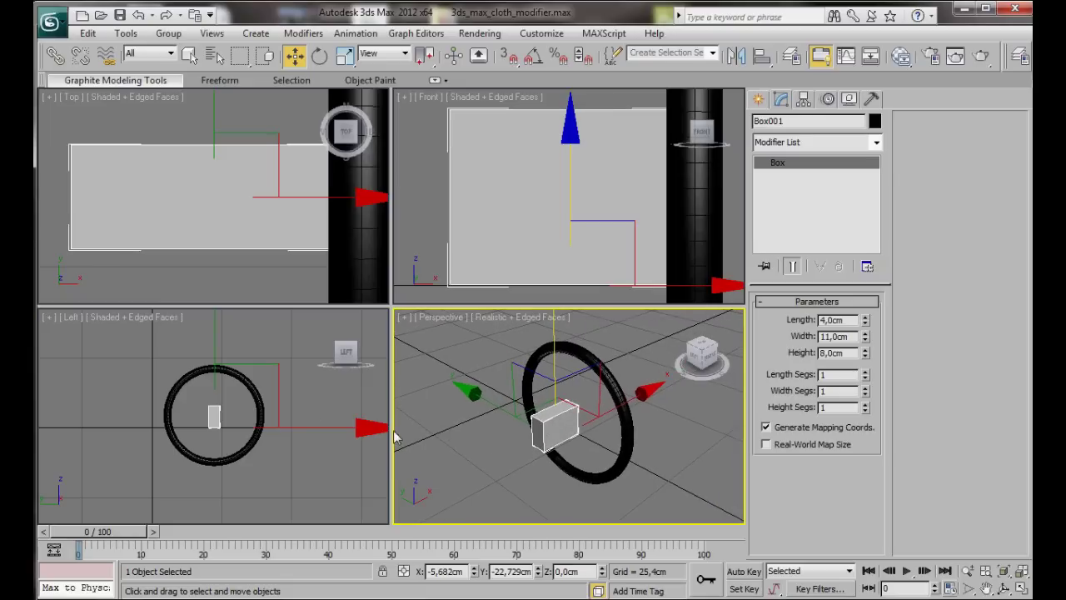
Reduce Circle001's rendering thickness to about 1.5 cm.
click(261, 424)
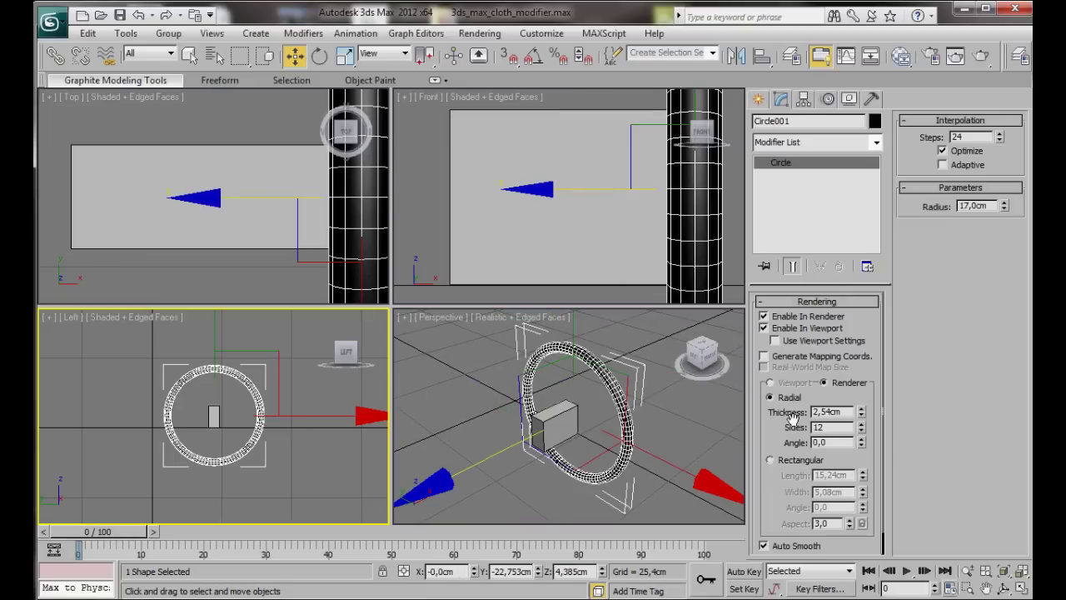
drag(862, 413, 865, 451)
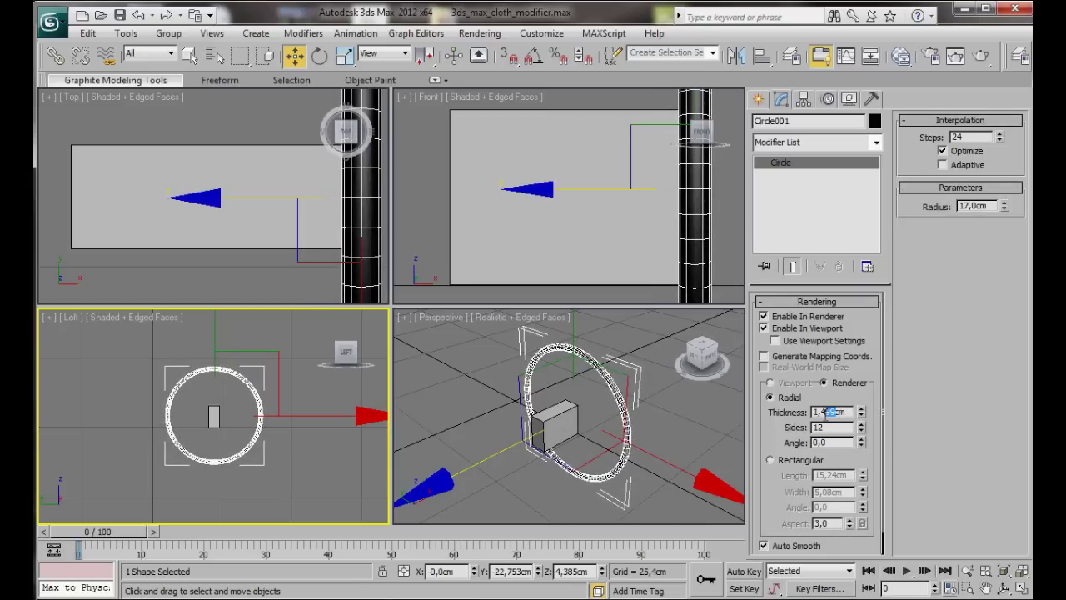
text(5)
key(Escape)
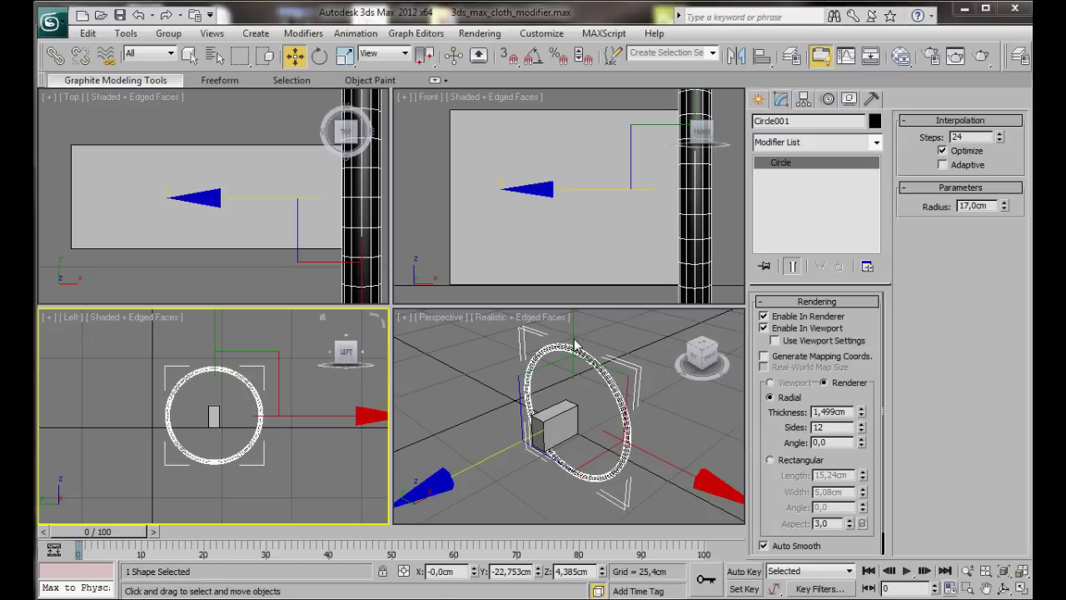
Move the ring down and along X so the box rests on its top edge.
click(573, 340)
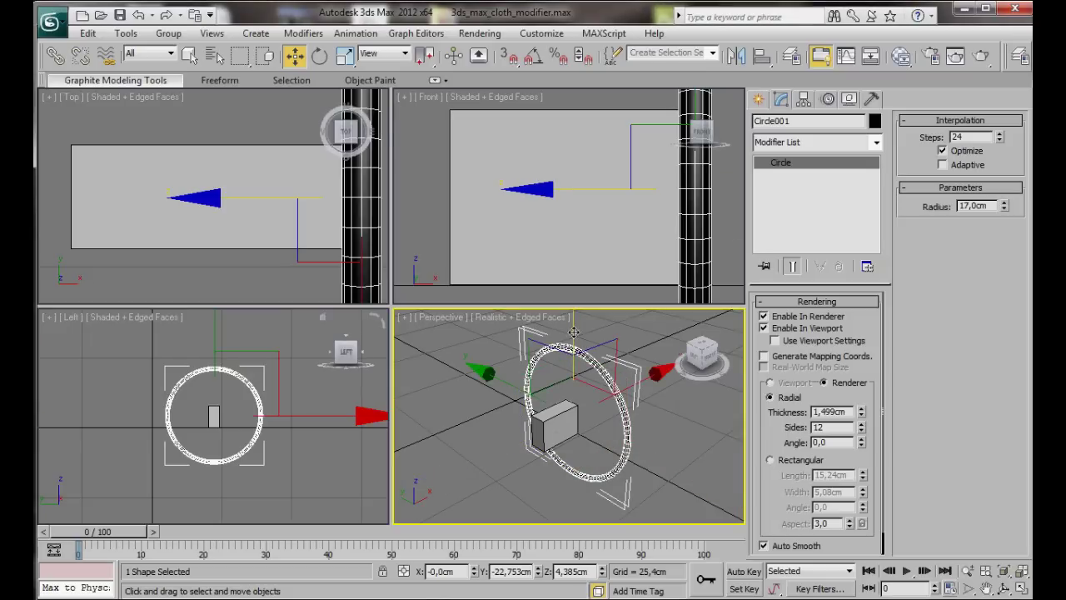
drag(574, 332, 564, 384)
scroll(258, 232, down, 3)
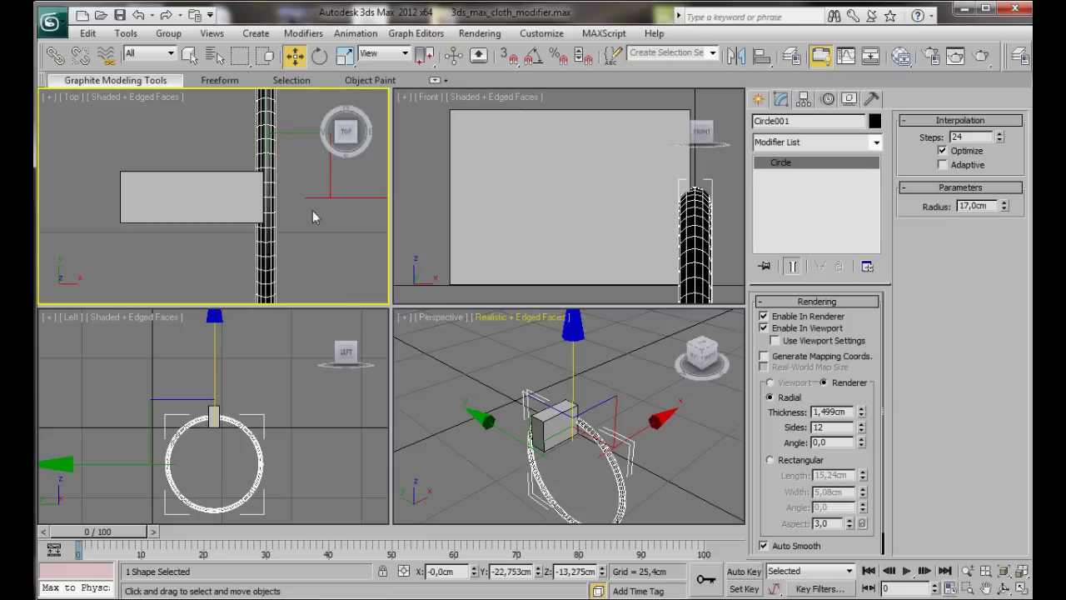
drag(352, 198, 319, 200)
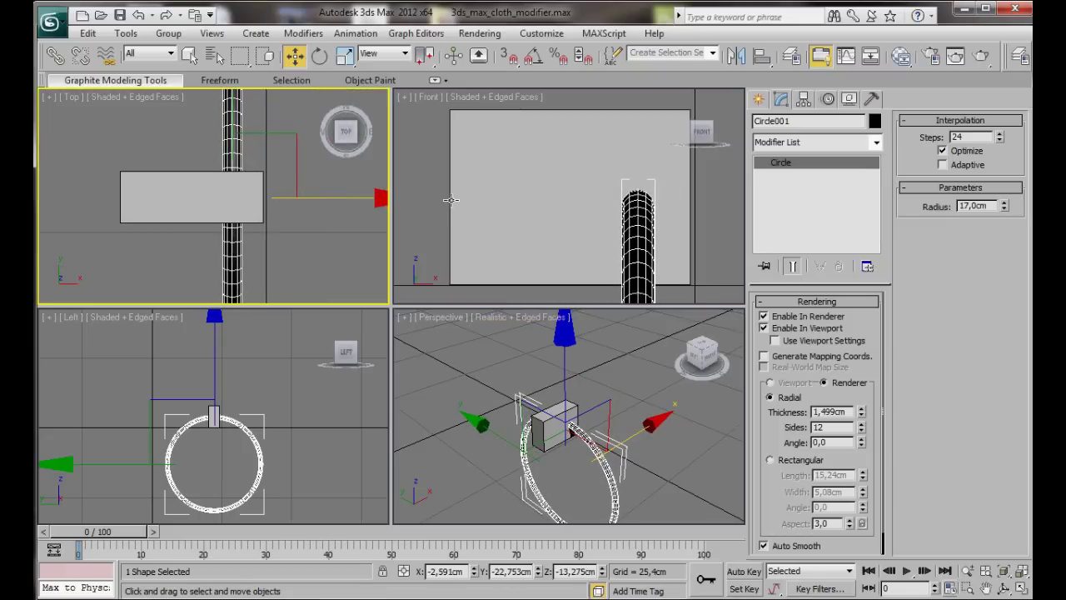
middle_drag(541, 240, 505, 223)
middle_drag(321, 416, 317, 400)
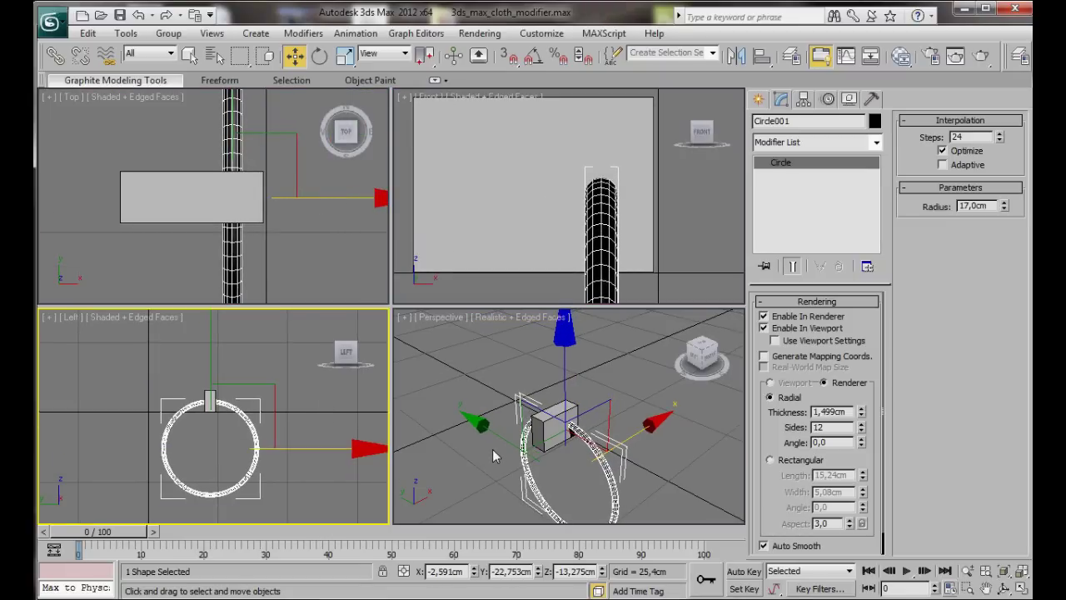
middle_drag(493, 456, 539, 329)
drag(541, 331, 541, 325)
alt+middle_drag(525, 391, 430, 458)
alt+middle_drag(526, 460, 533, 428)
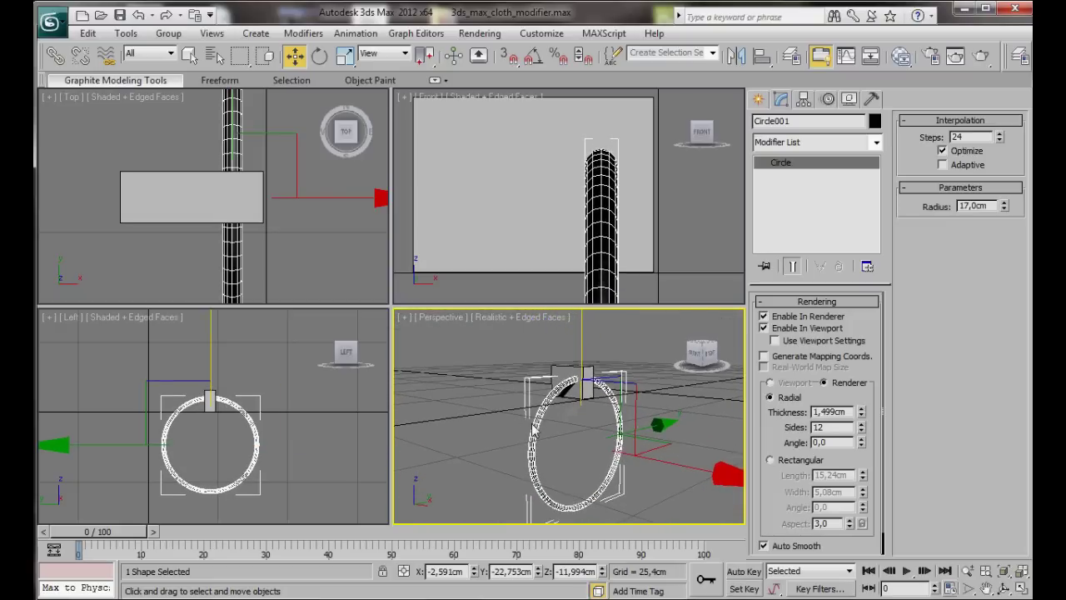
click(901, 55)
drag(244, 143, 225, 149)
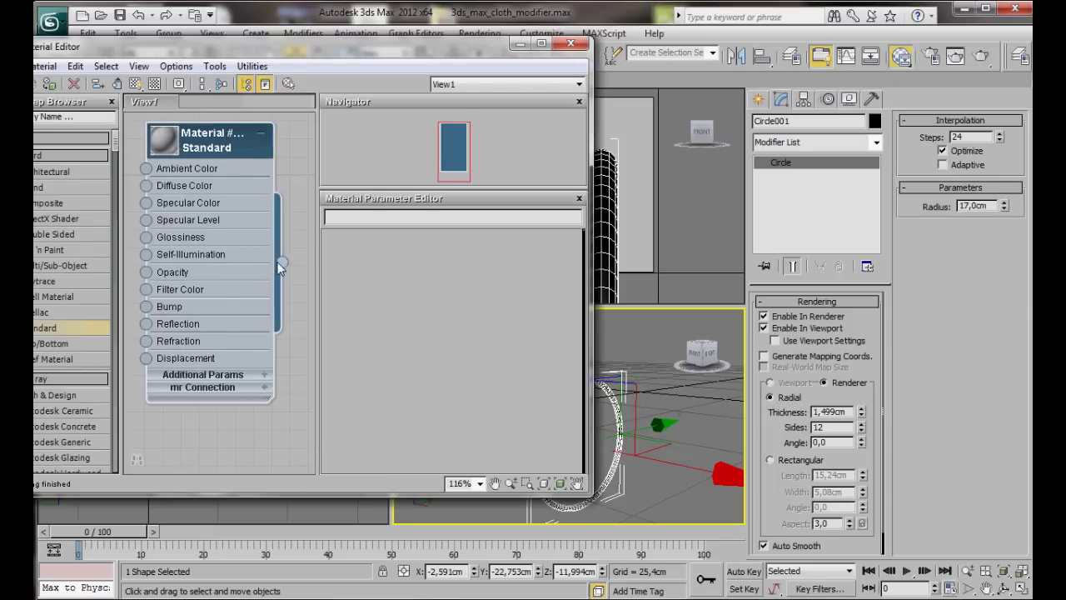
drag(283, 262, 616, 466)
click(570, 44)
alt+middle_drag(600, 433, 578, 439)
scroll(325, 203, down, 4)
scroll(325, 202, down, 2)
scroll(516, 255, down, 4)
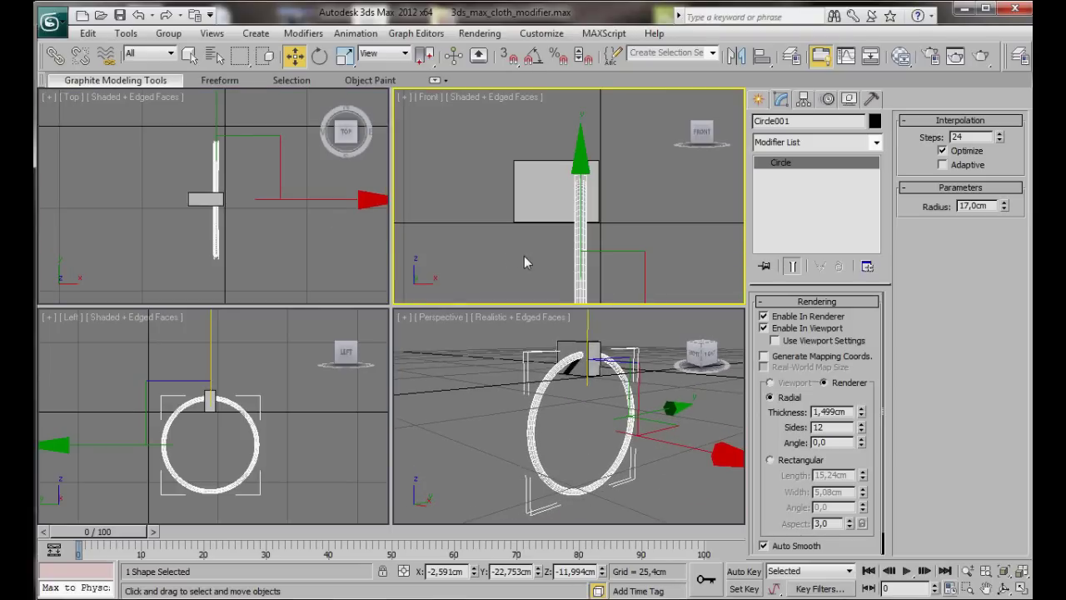
scroll(534, 242, down, 3)
middle_drag(542, 231, 551, 208)
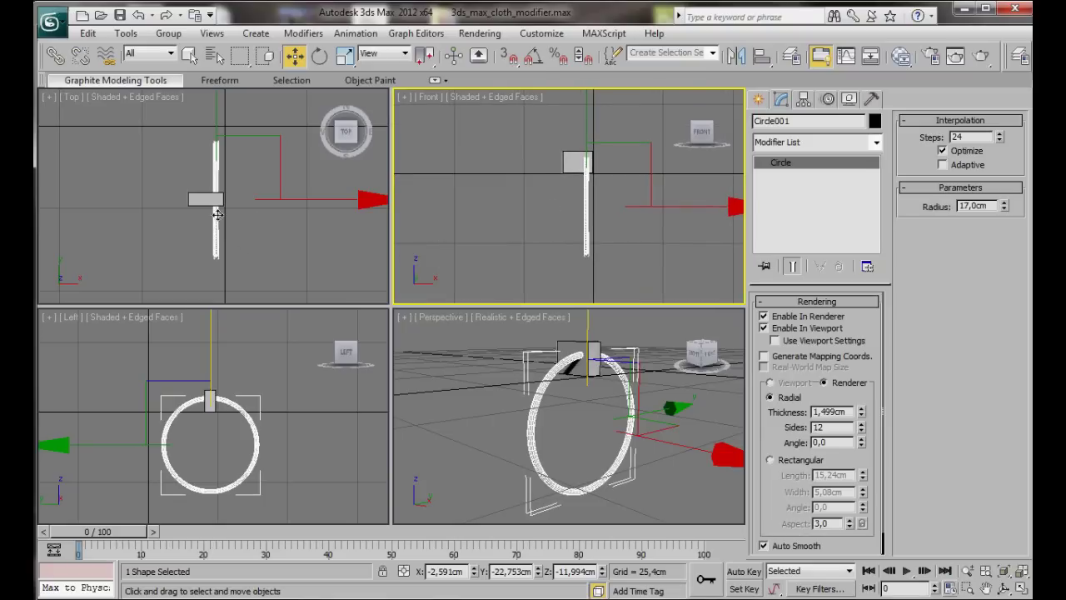
scroll(241, 239, down, 2)
middle_drag(246, 240, 258, 243)
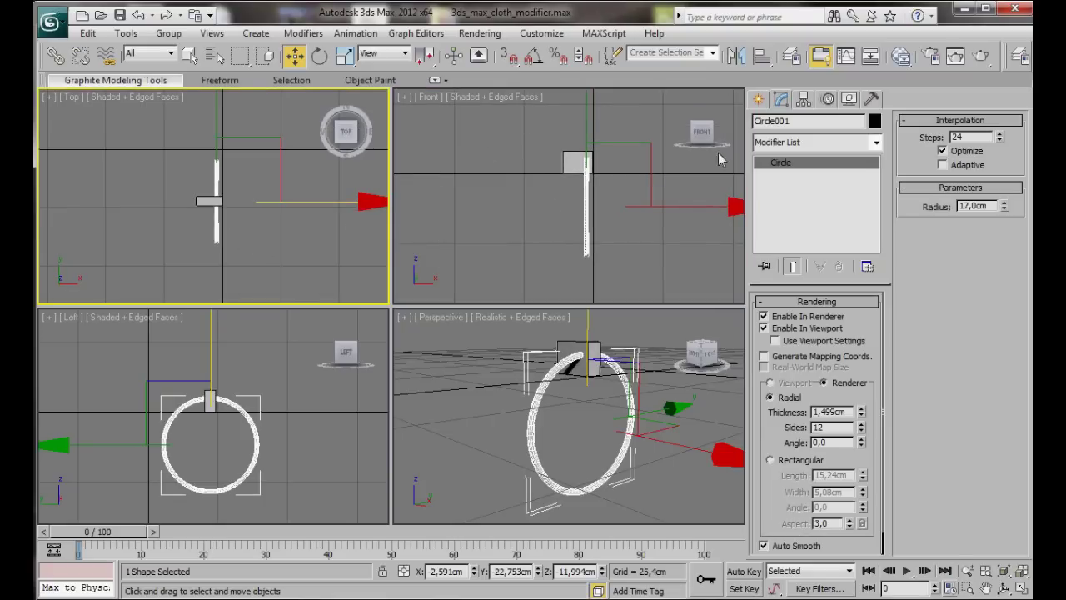
Draw a large rectangle in the Top view with viewport tube rendering disabled.
click(757, 101)
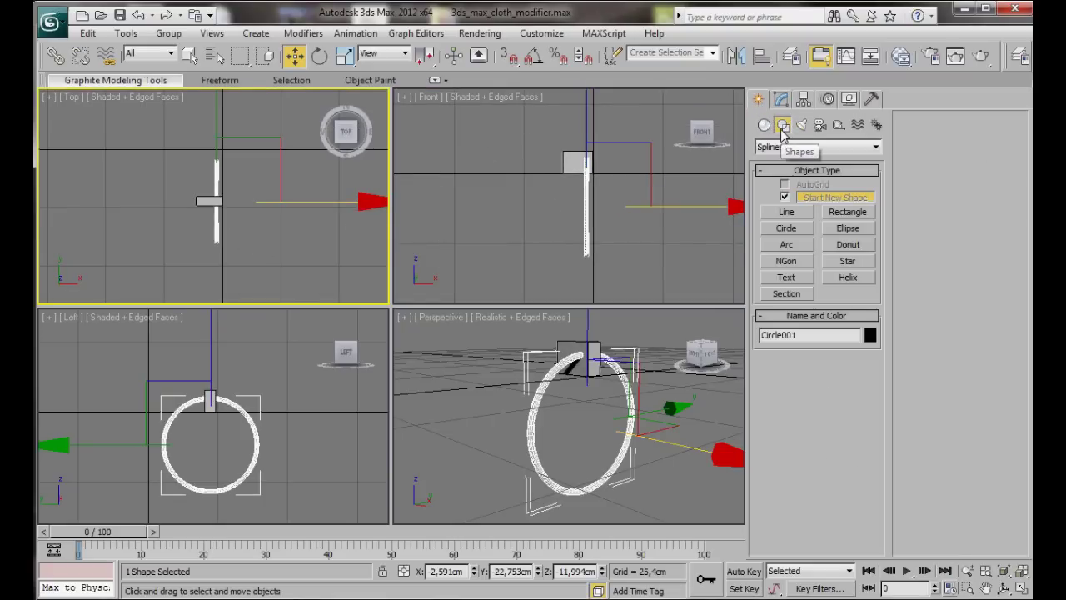
click(839, 213)
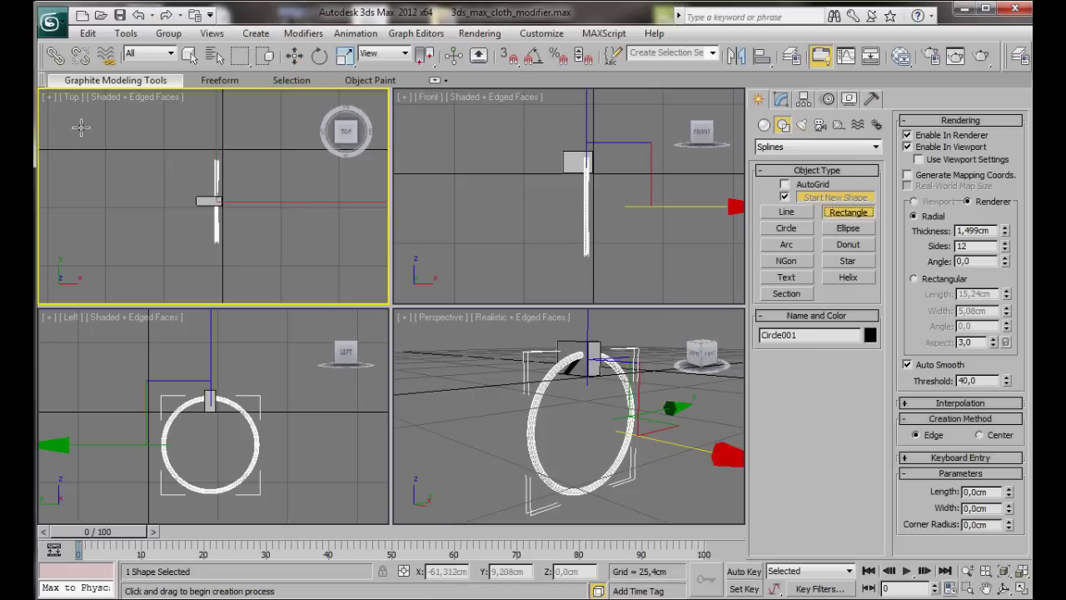
drag(75, 124, 342, 289)
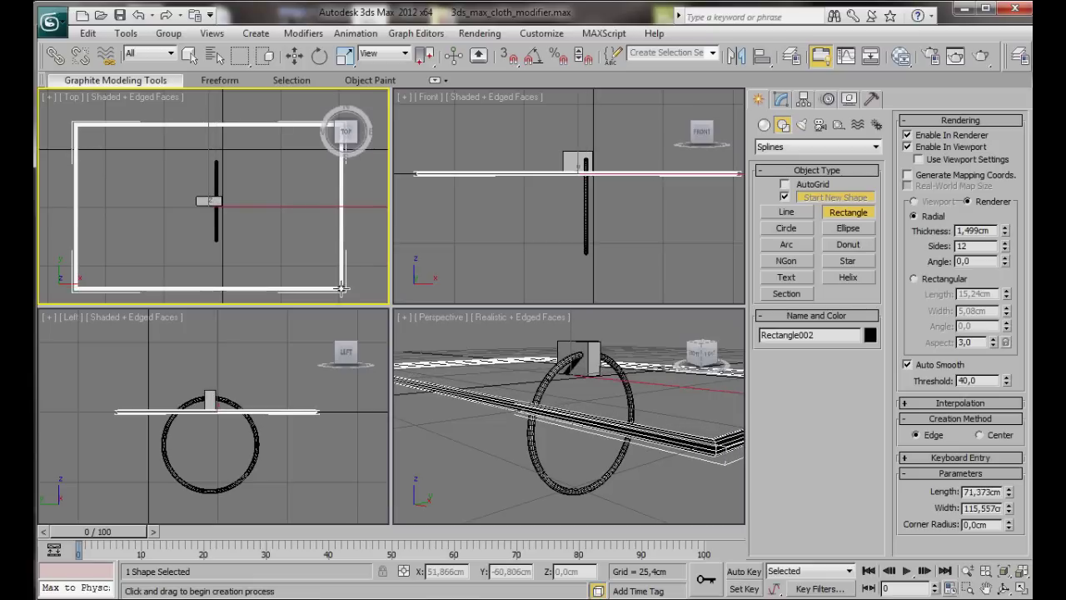
click(907, 135)
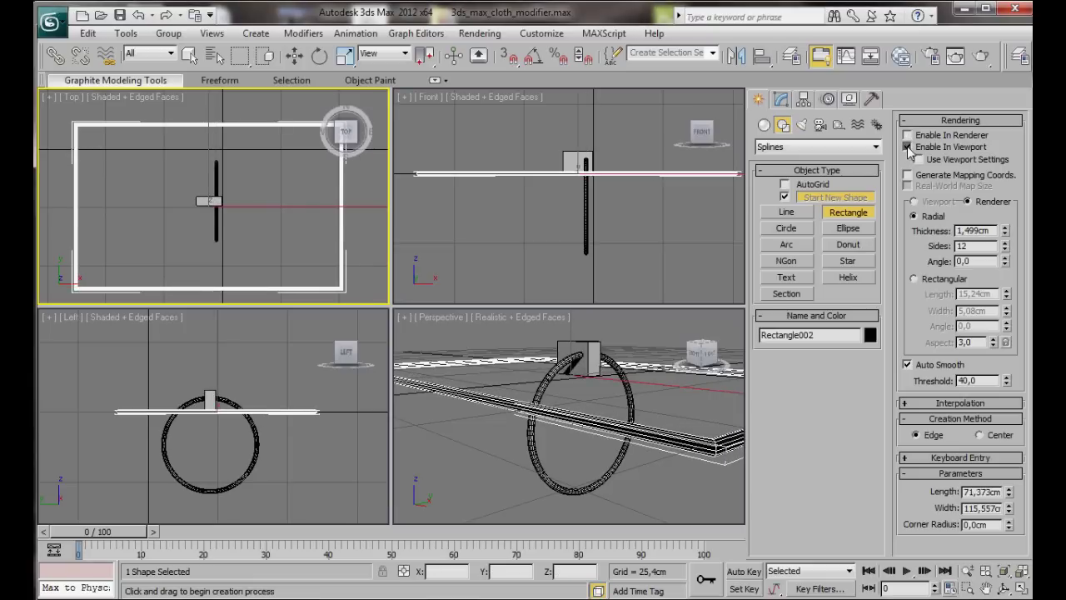
click(907, 146)
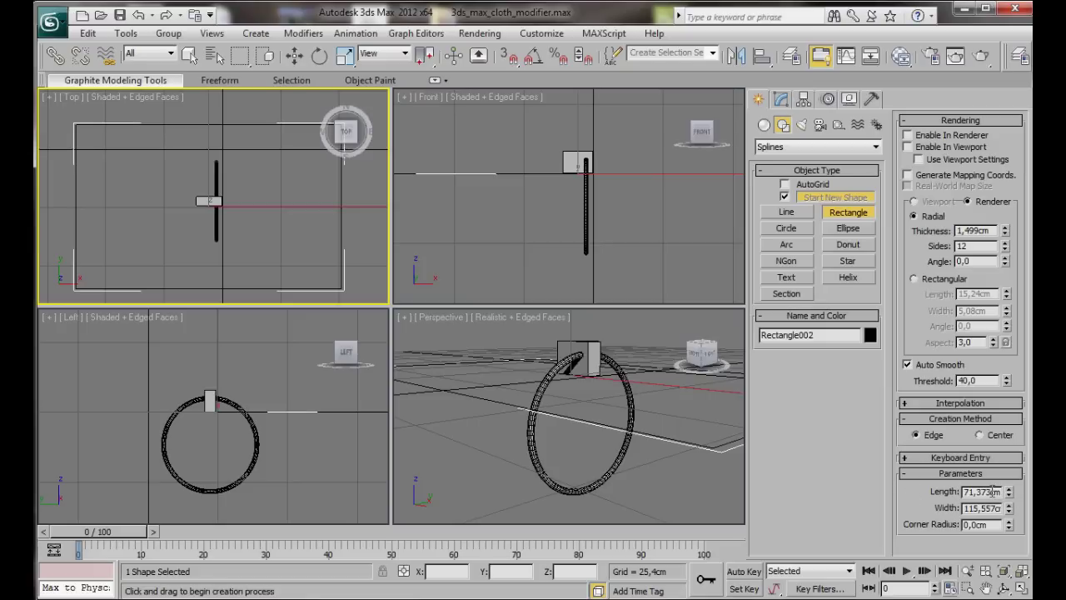
Set the rectangle to Length 50 cm and Width 110 cm.
drag(992, 491, 922, 491)
click(1002, 493)
drag(977, 492, 949, 512)
text(50)
click(996, 511)
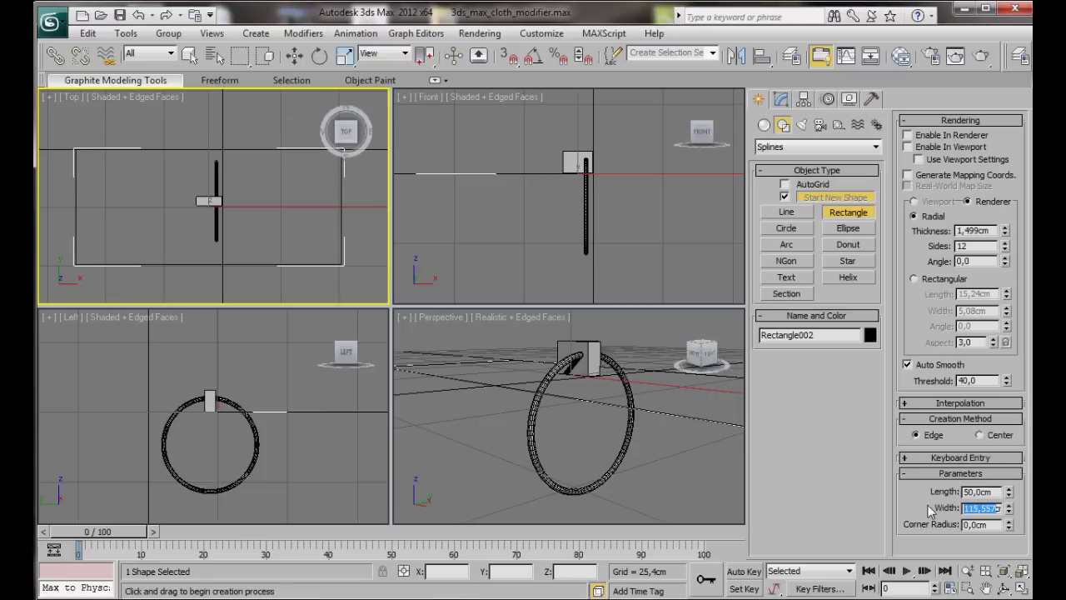
text(110)
key(Return)
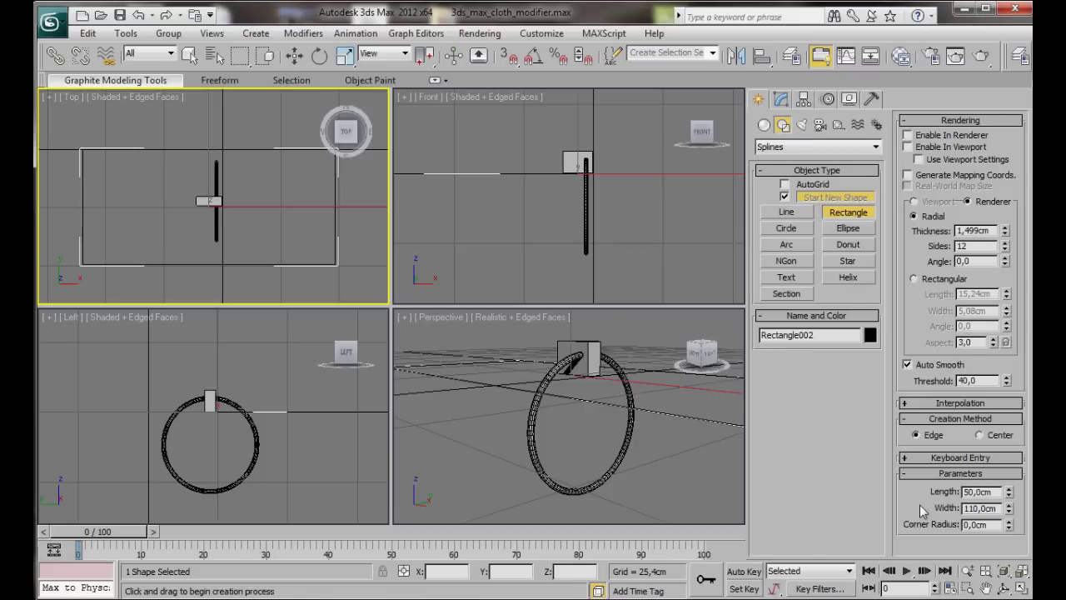
click(781, 98)
key(w)
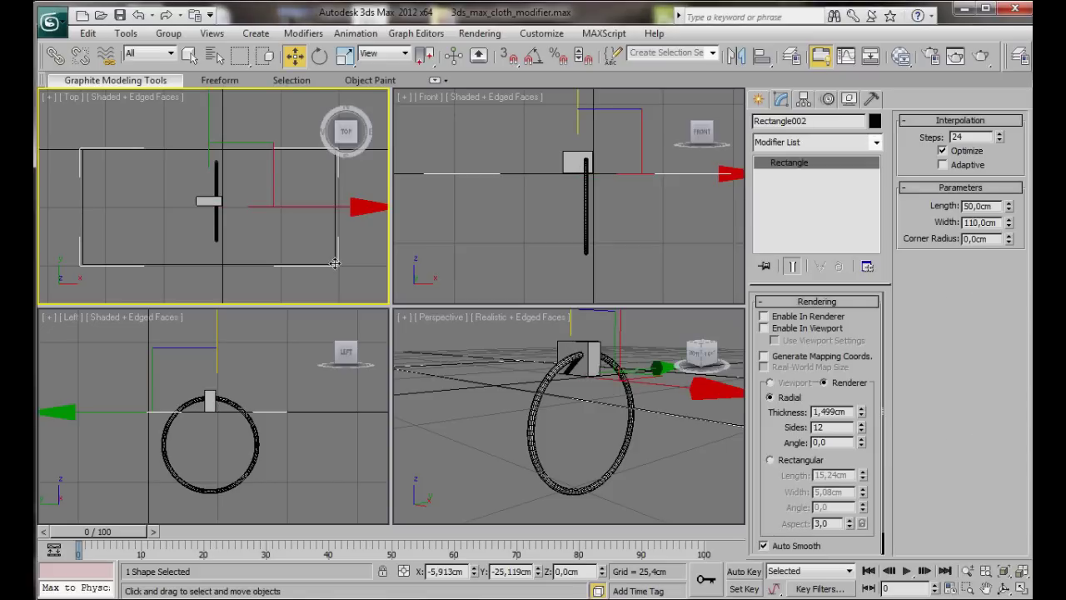
Convert Rectangle002 to an Editable Spline, select its four corner vertices and Break them.
right_click(334, 264)
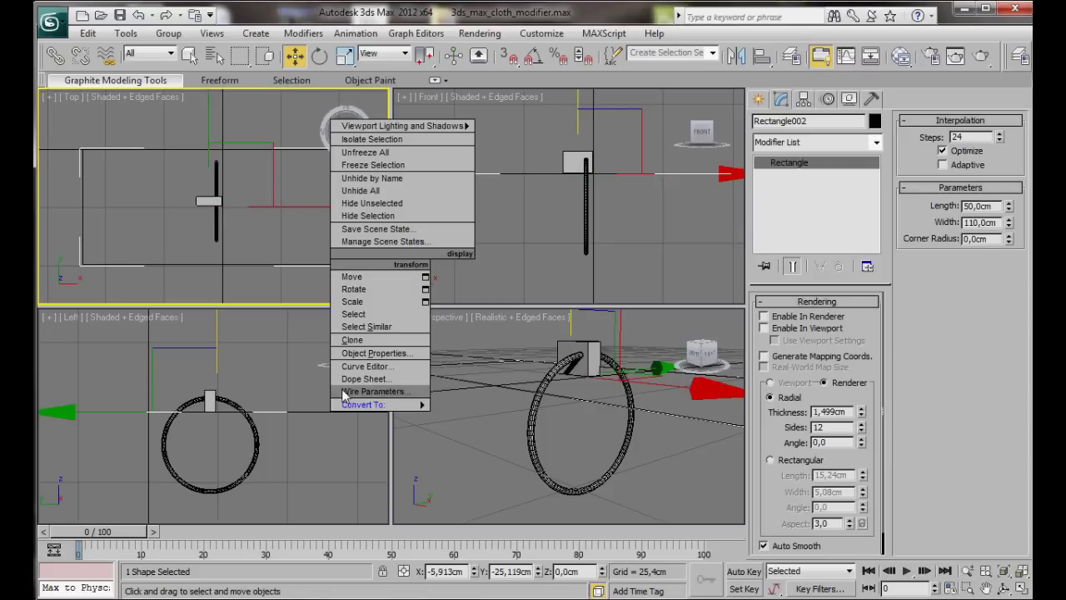
mouse_move(350, 406)
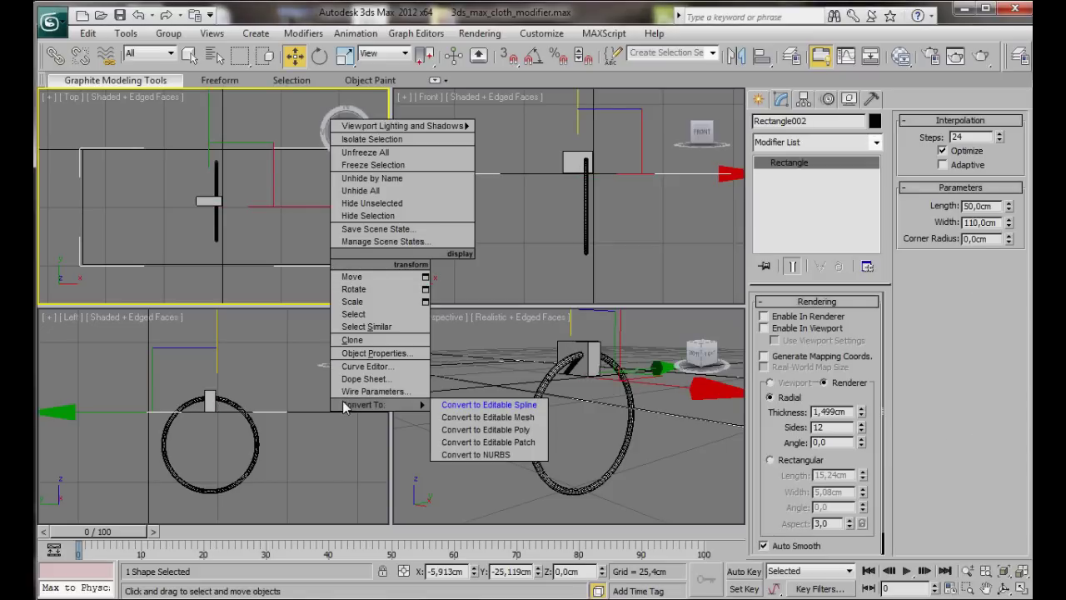
click(457, 407)
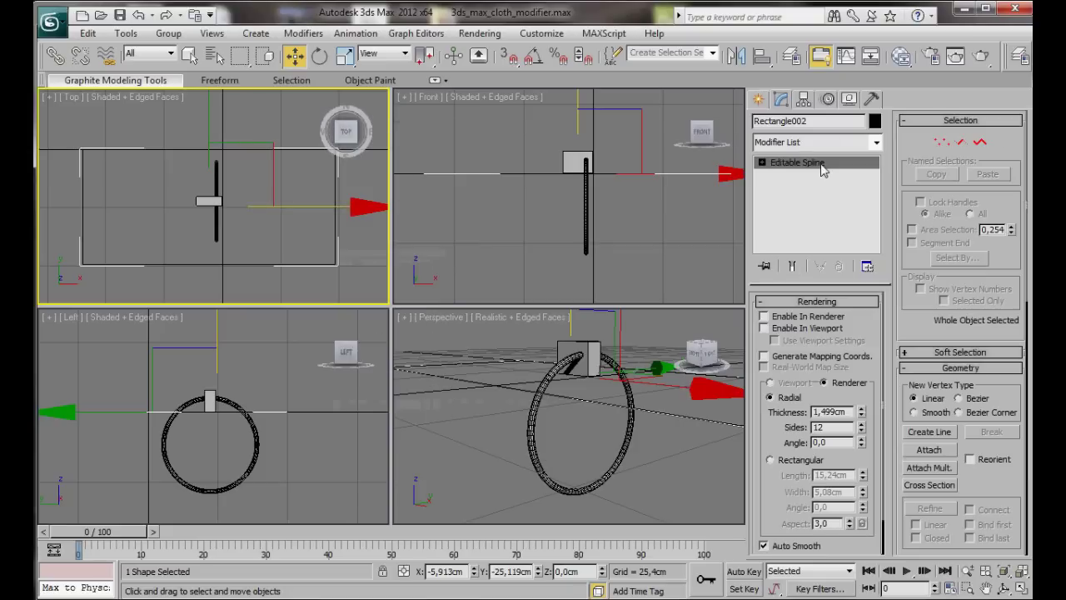
click(941, 143)
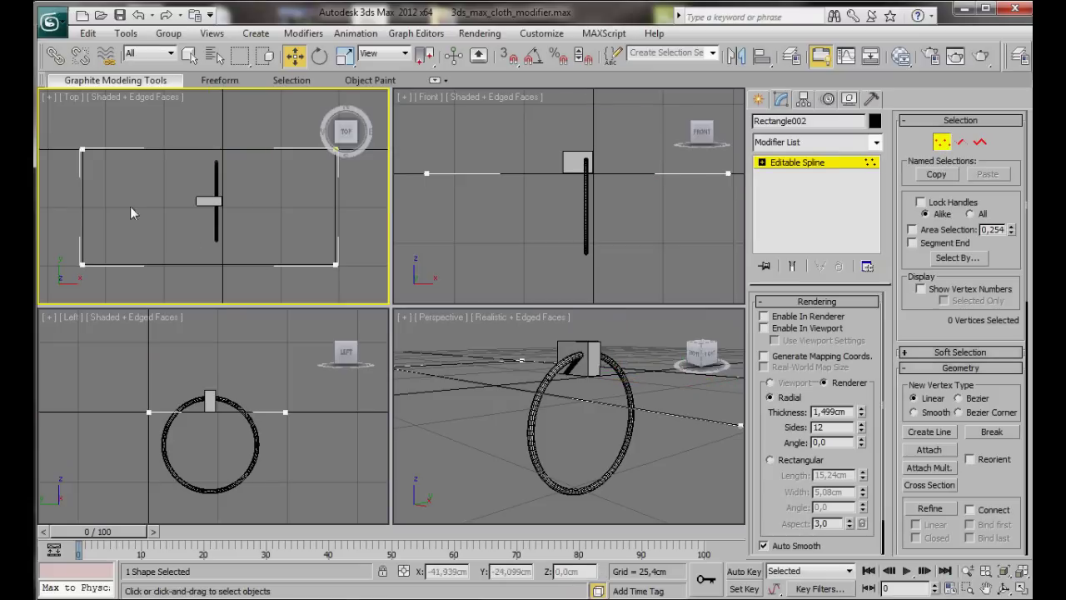
drag(66, 131, 372, 287)
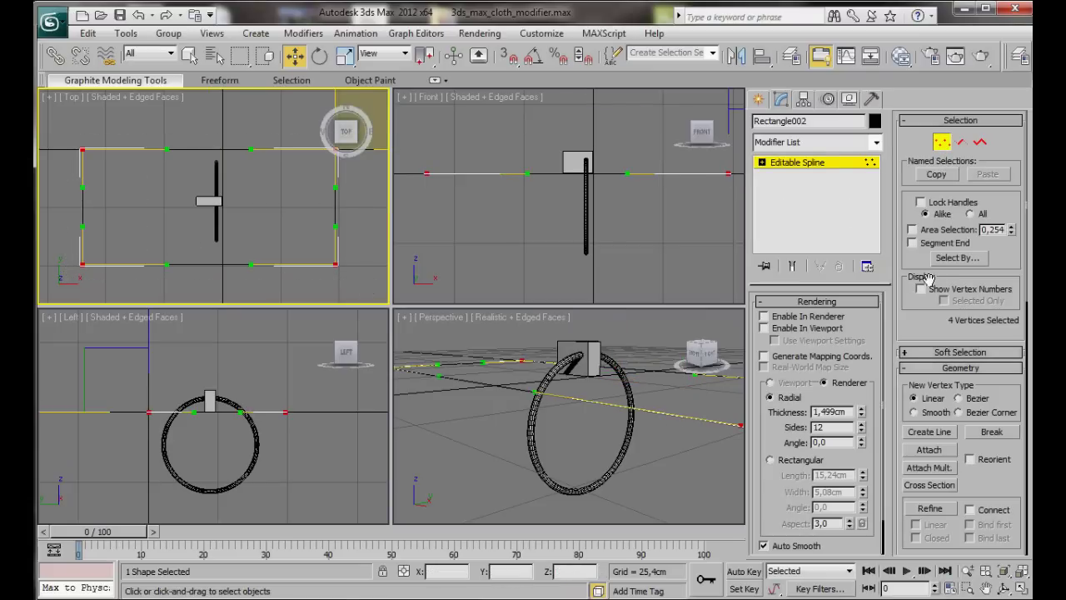
click(985, 435)
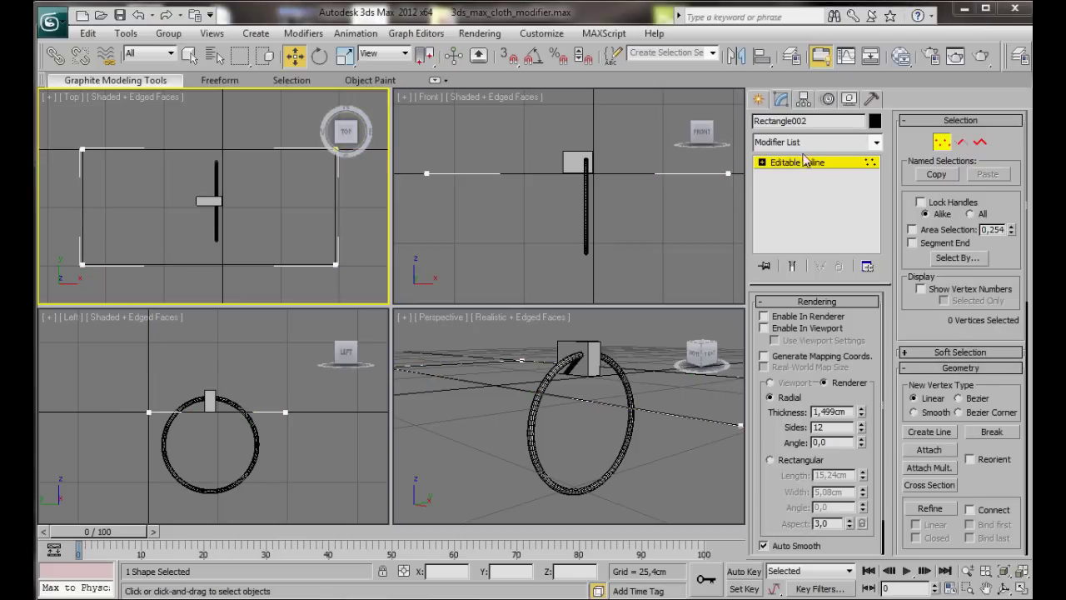
Add Garment Maker to Rectangle002 at density 0.835 and lower it to -13.644 cm.
click(876, 143)
scroll(808, 391, down, 7)
scroll(813, 356, down, 6)
click(795, 270)
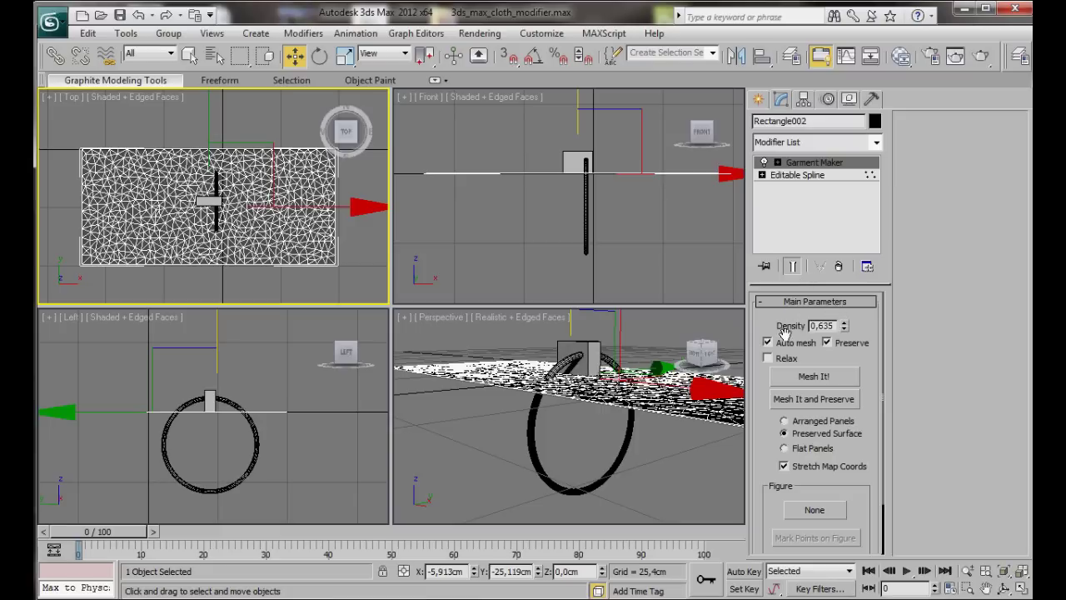
click(845, 324)
click(844, 323)
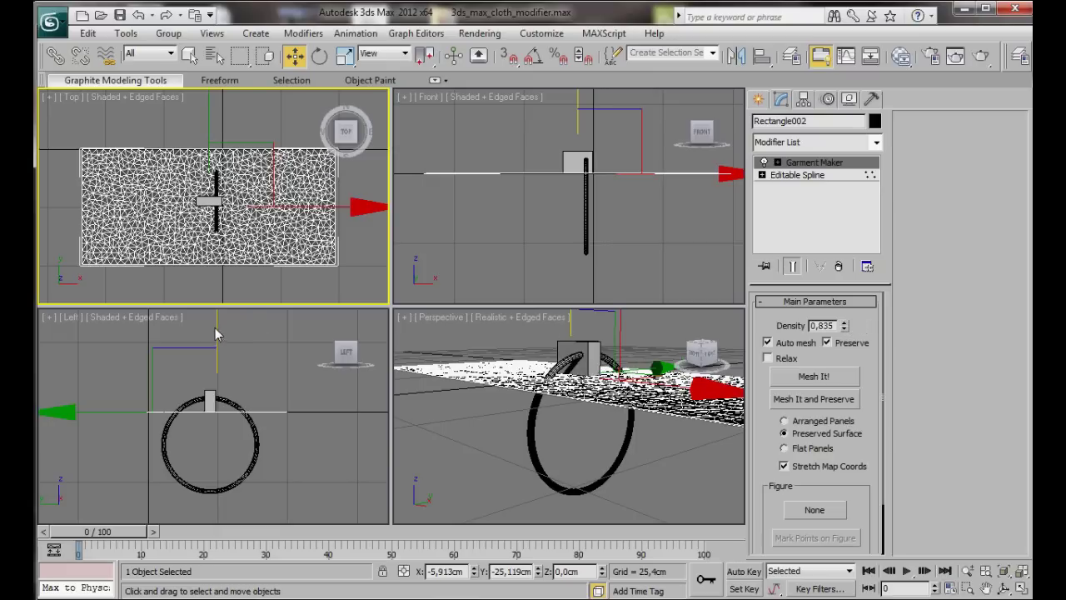
drag(217, 333, 214, 367)
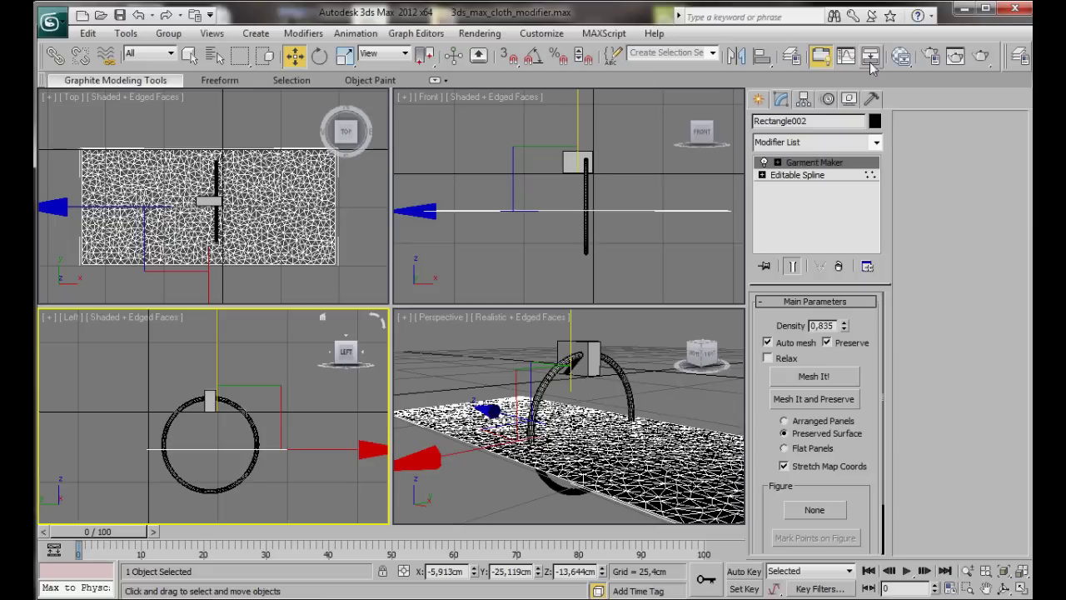
click(901, 56)
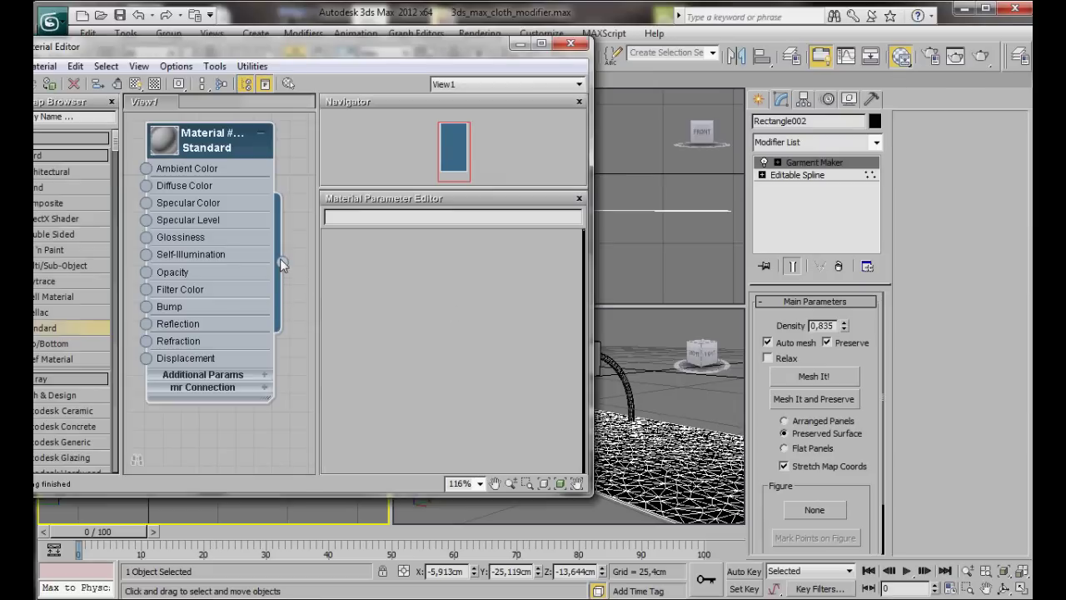
click(569, 43)
click(430, 338)
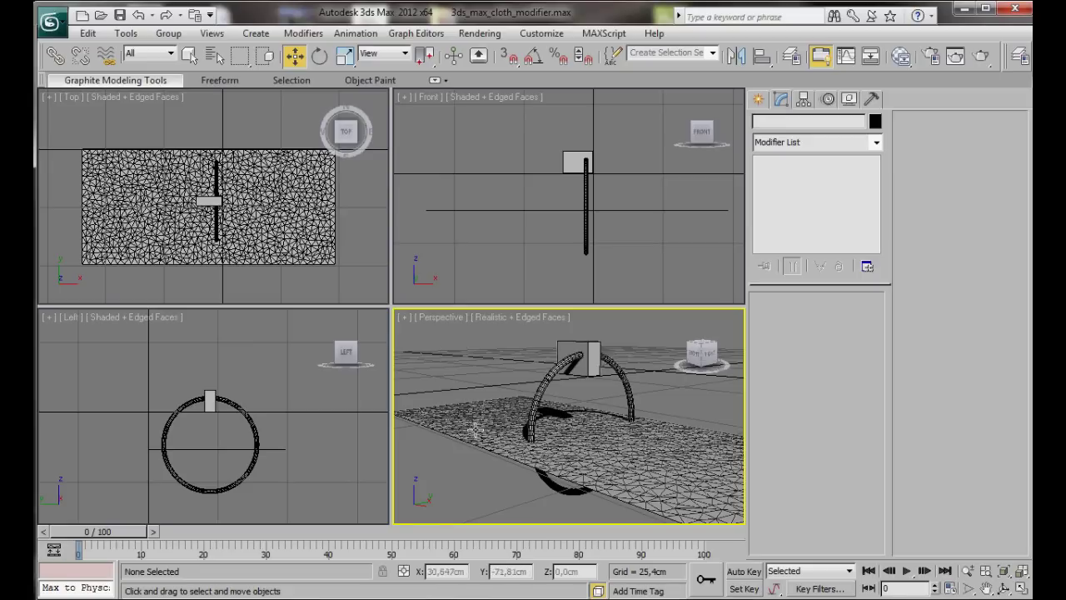
Maximize the Perspective view, select the cloth sheet, and orbit and zoom to frame it and the ring from above.
key(alt+w)
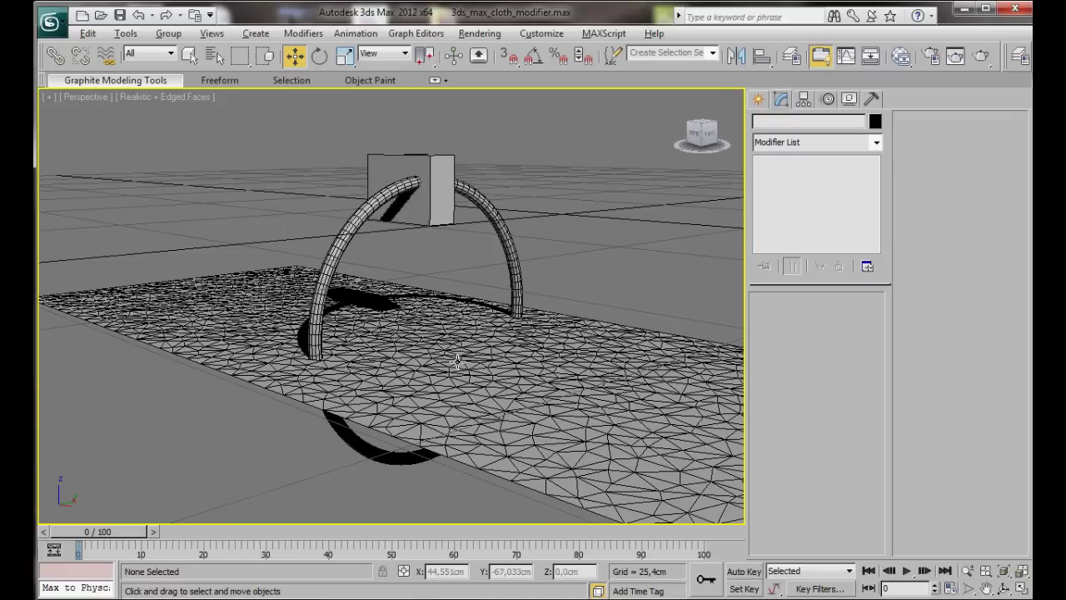
click(462, 376)
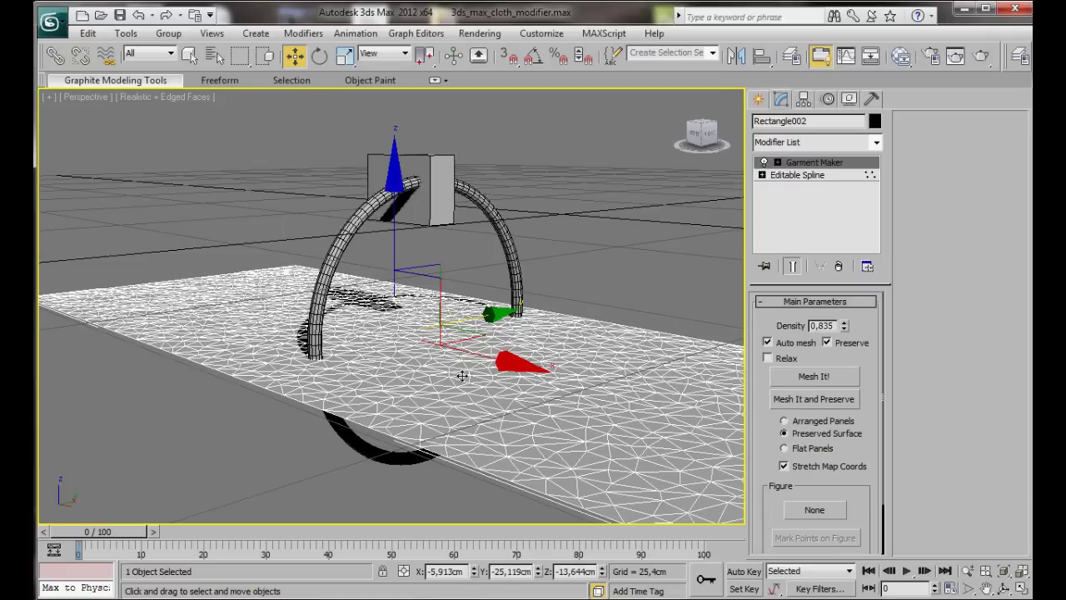
alt+middle_drag(462, 376, 484, 424)
scroll(498, 387, down, 5)
scroll(439, 393, up, 3)
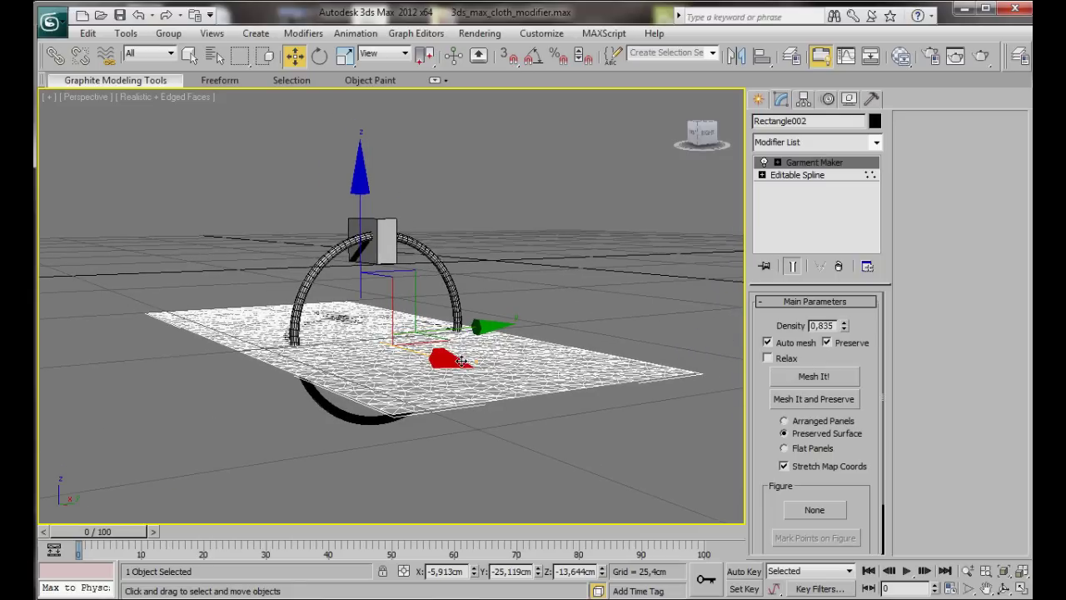
Select Circle001 and uniformly scale it to about 212% so it surrounds the cloth sheet.
click(458, 317)
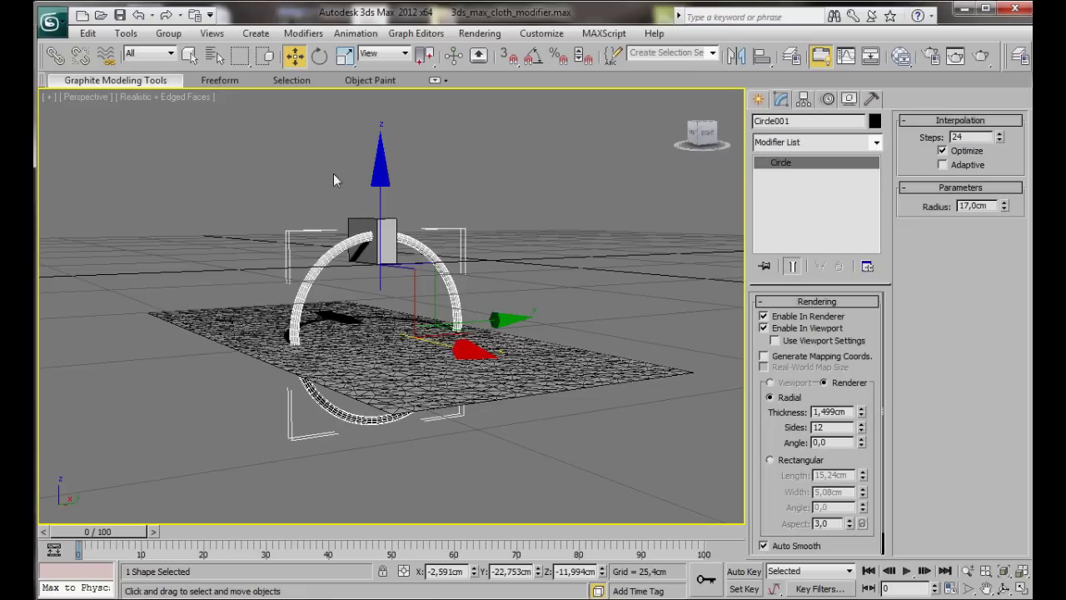
click(344, 56)
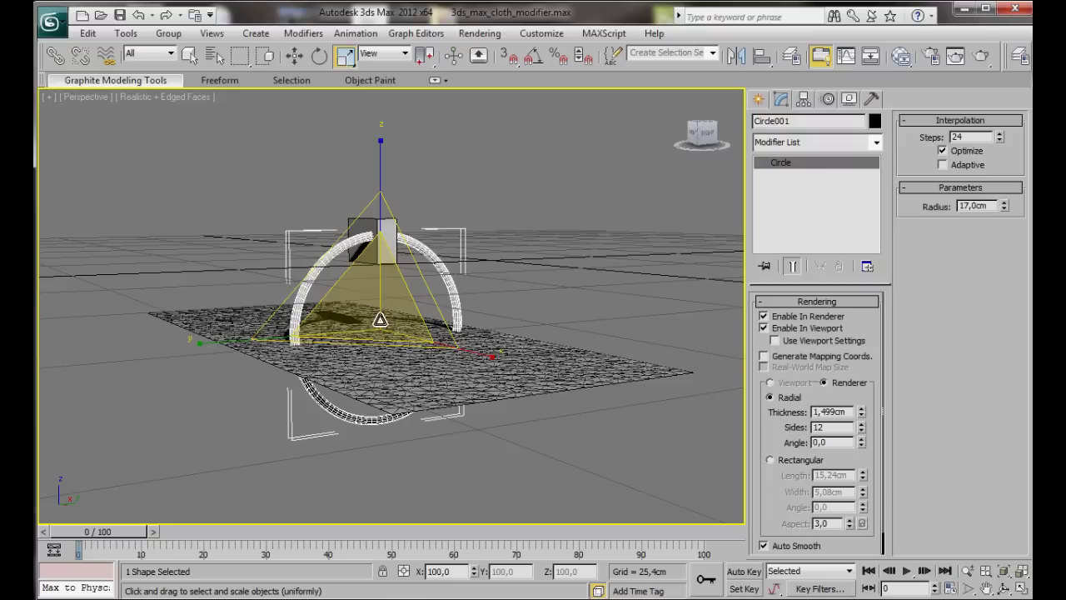
drag(380, 320, 382, 232)
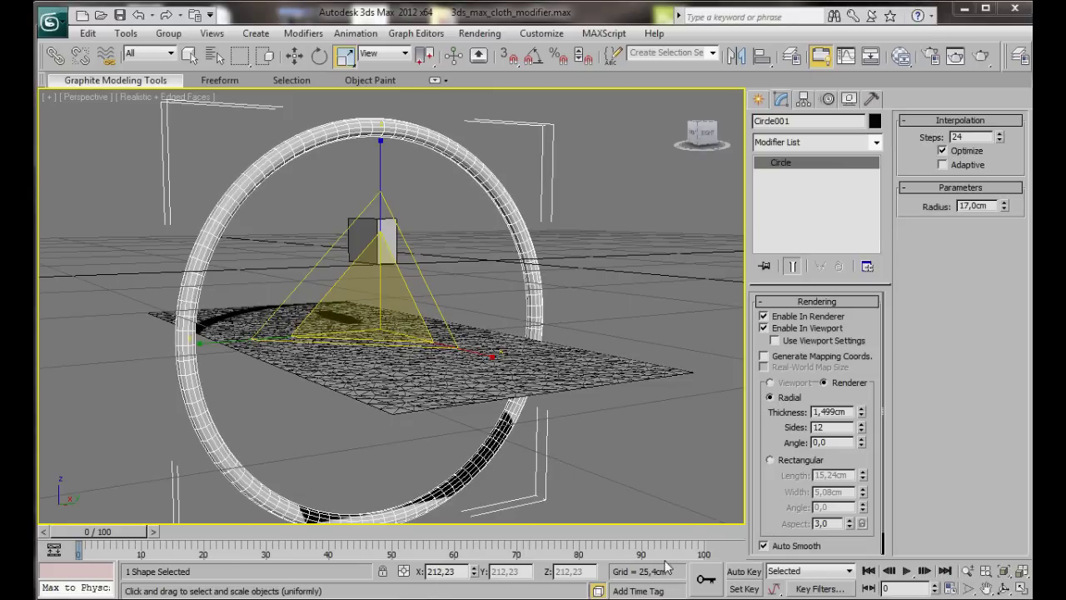
With Auto Key on, shrink the ring back down at frame 100, then scrub the timeline to preview it.
click(743, 572)
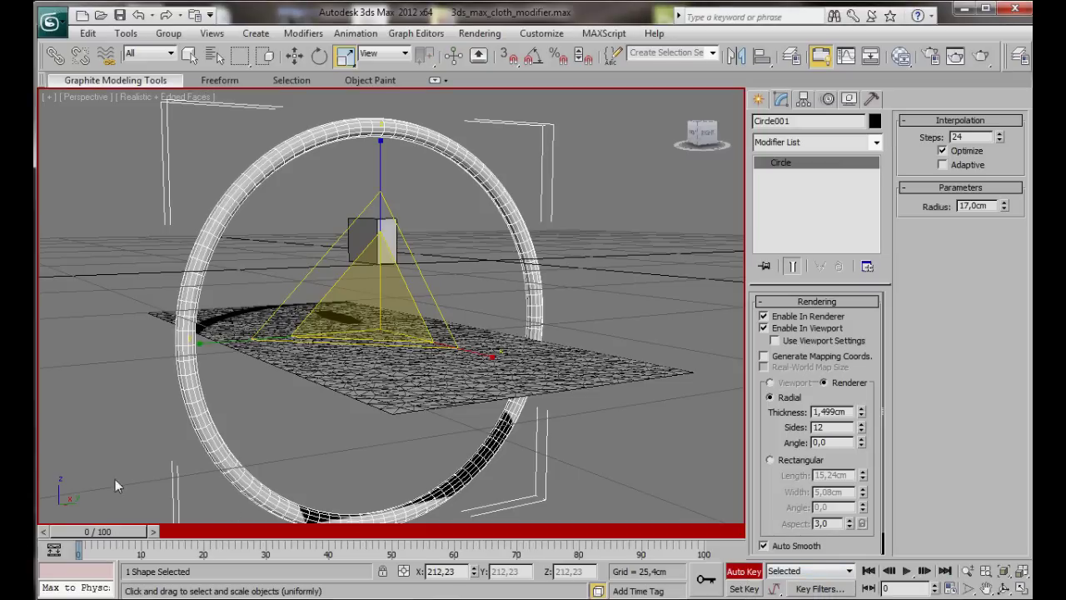
drag(102, 540, 721, 559)
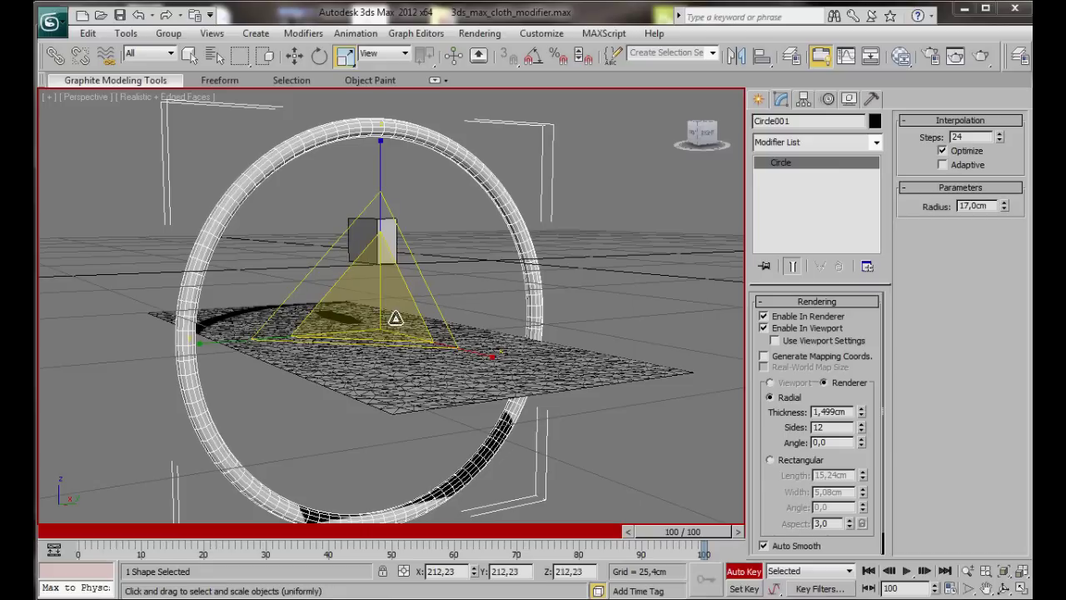
drag(377, 314, 379, 448)
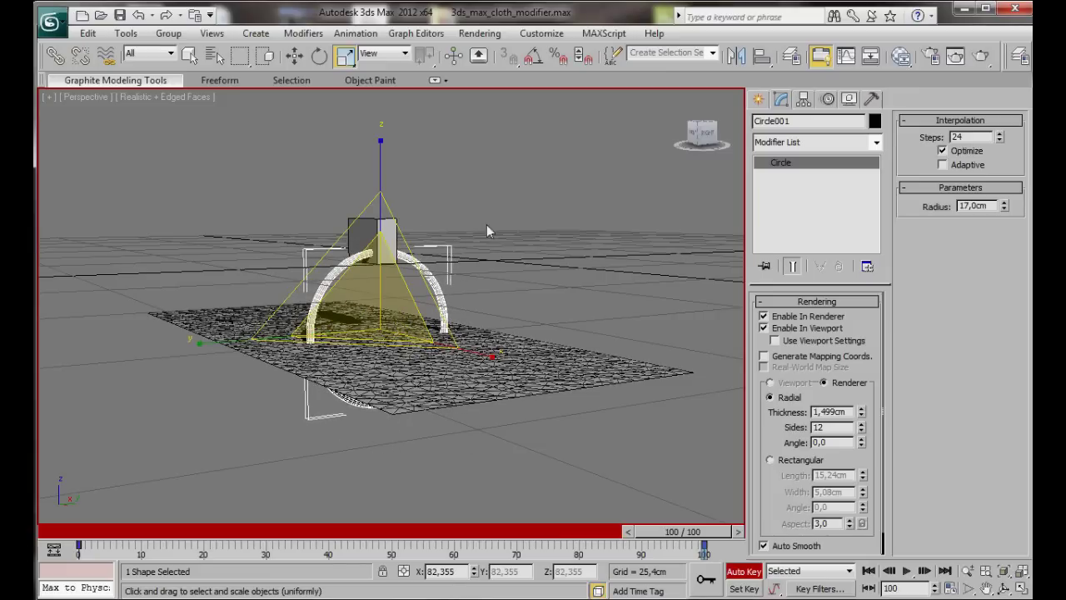
click(738, 573)
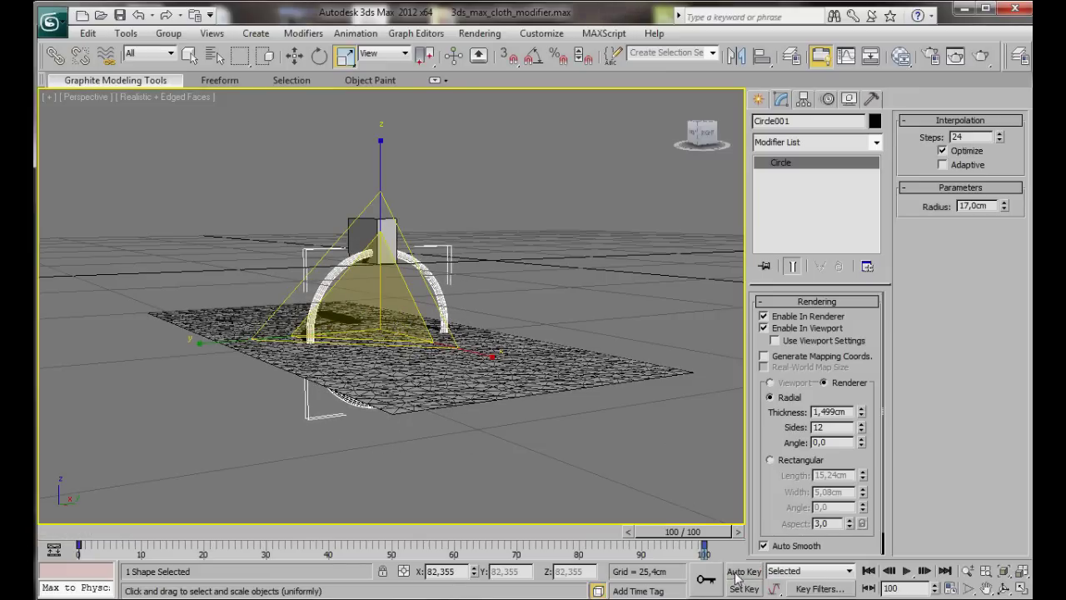
drag(682, 536, 98, 538)
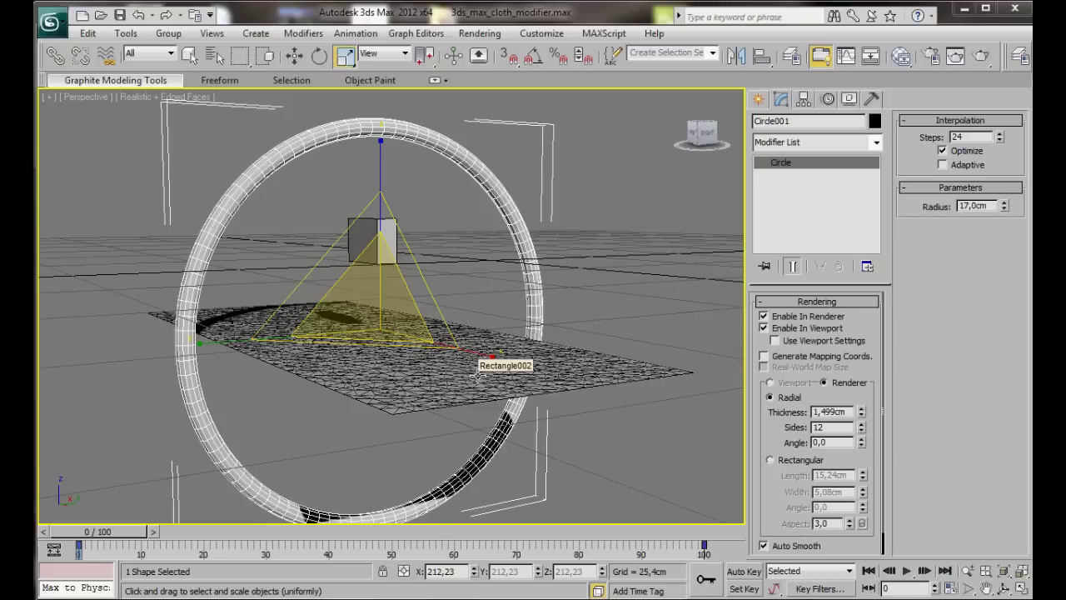
Select Rectangle002 and add a Cloth modifier from the Modifier List.
click(477, 373)
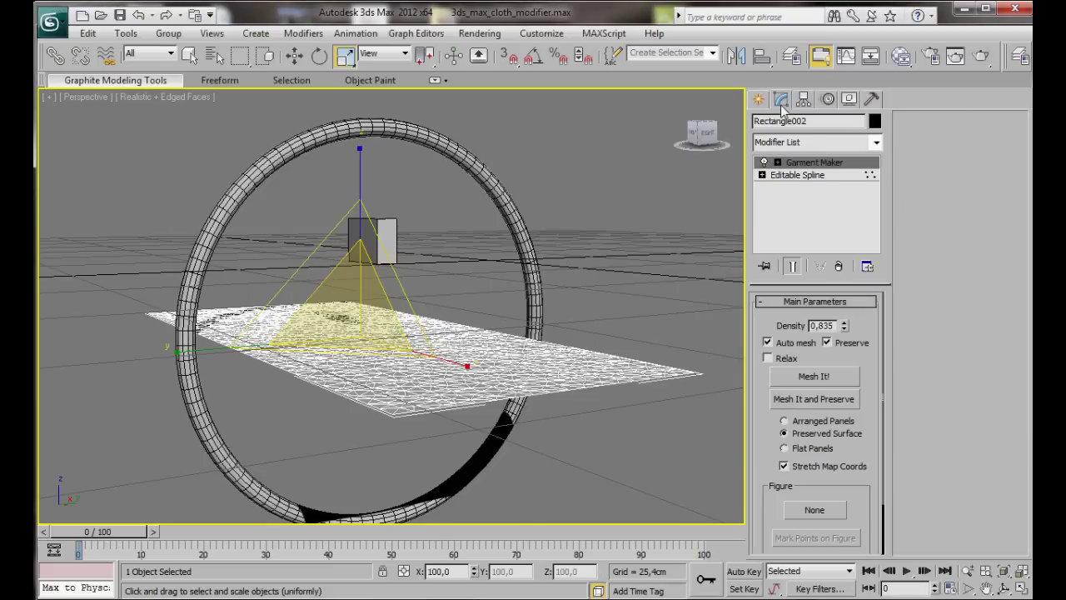
click(875, 144)
scroll(833, 444, down, 1)
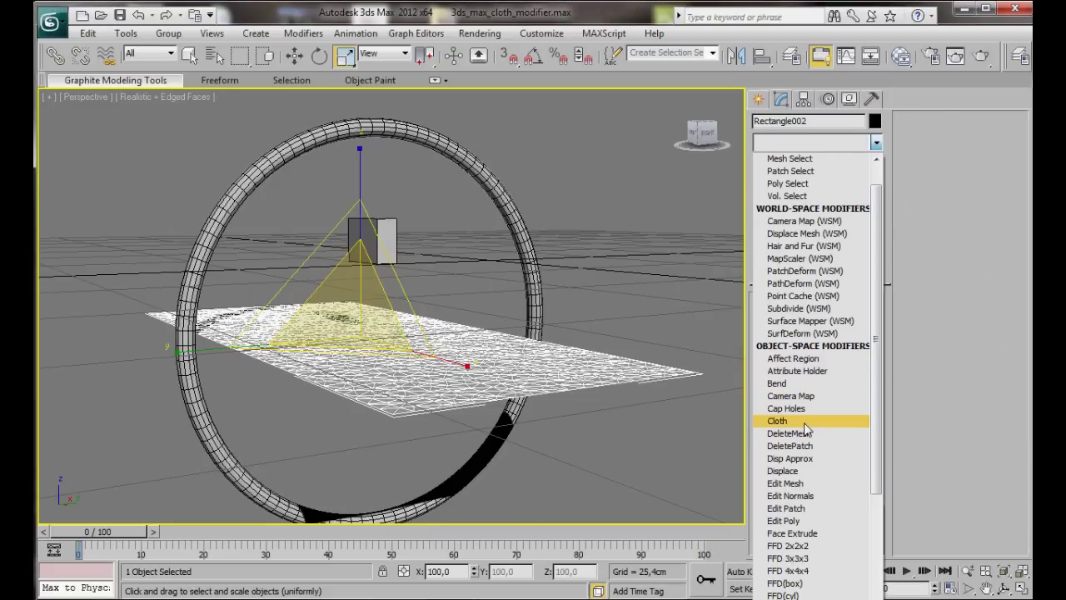
click(797, 421)
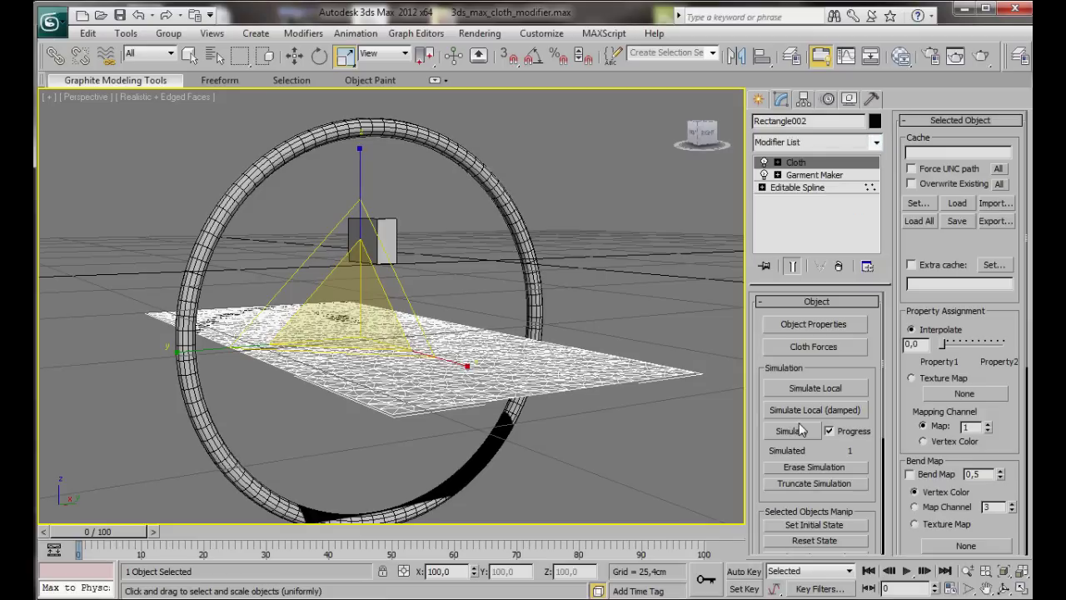
In Object Properties, set Rectangle002 as Cloth using the Cotton preset.
click(804, 327)
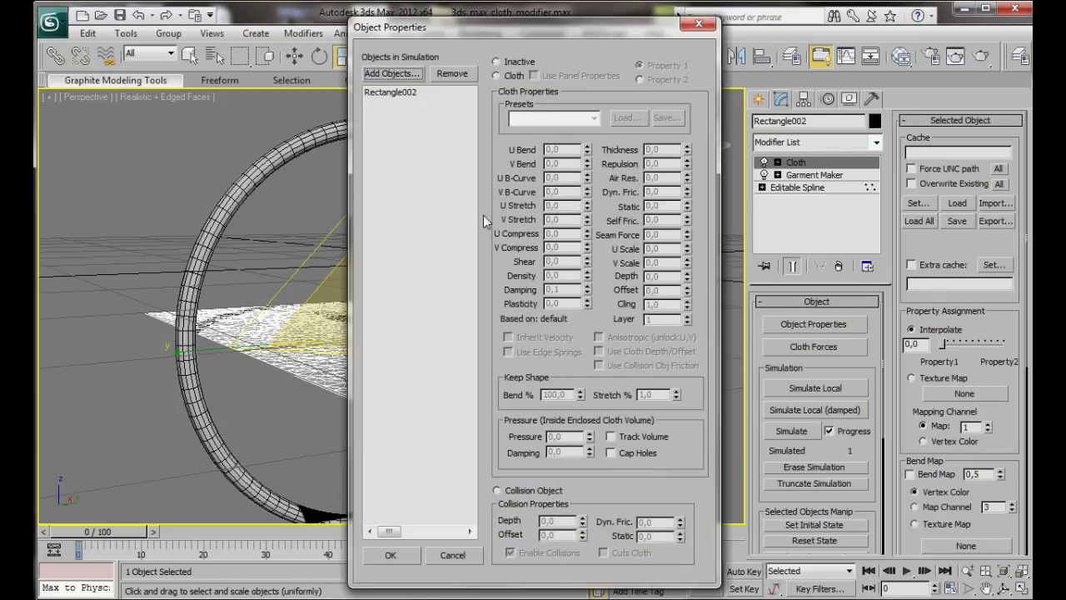
click(385, 94)
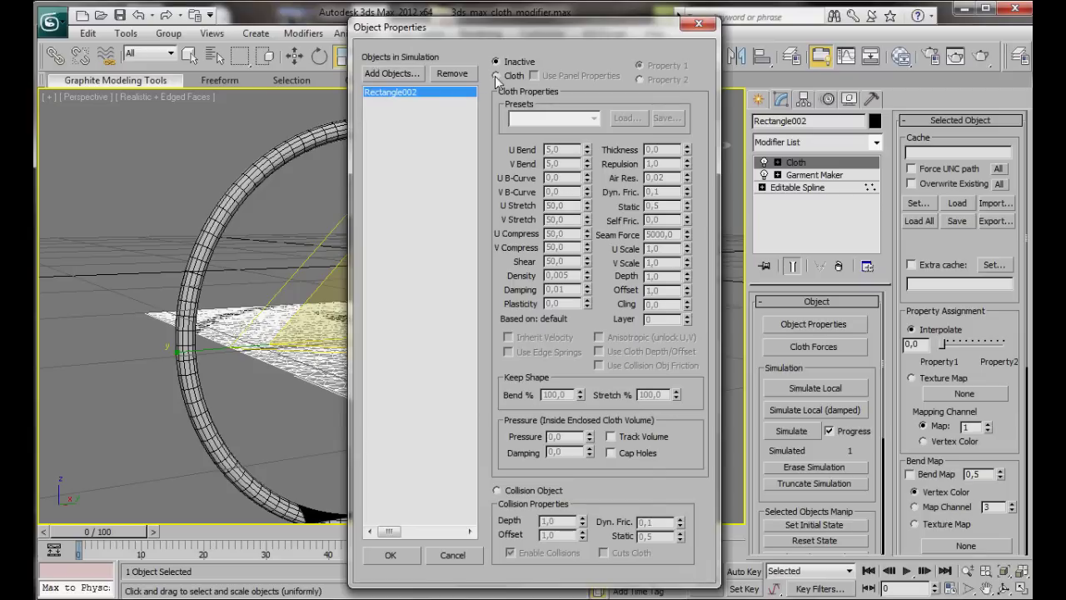
click(497, 76)
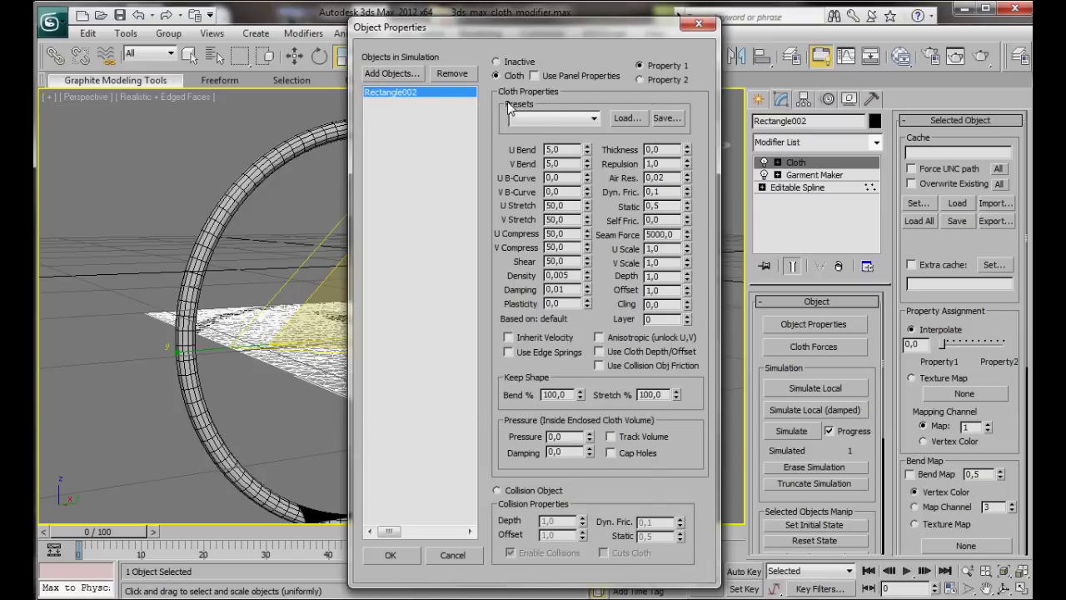
click(595, 119)
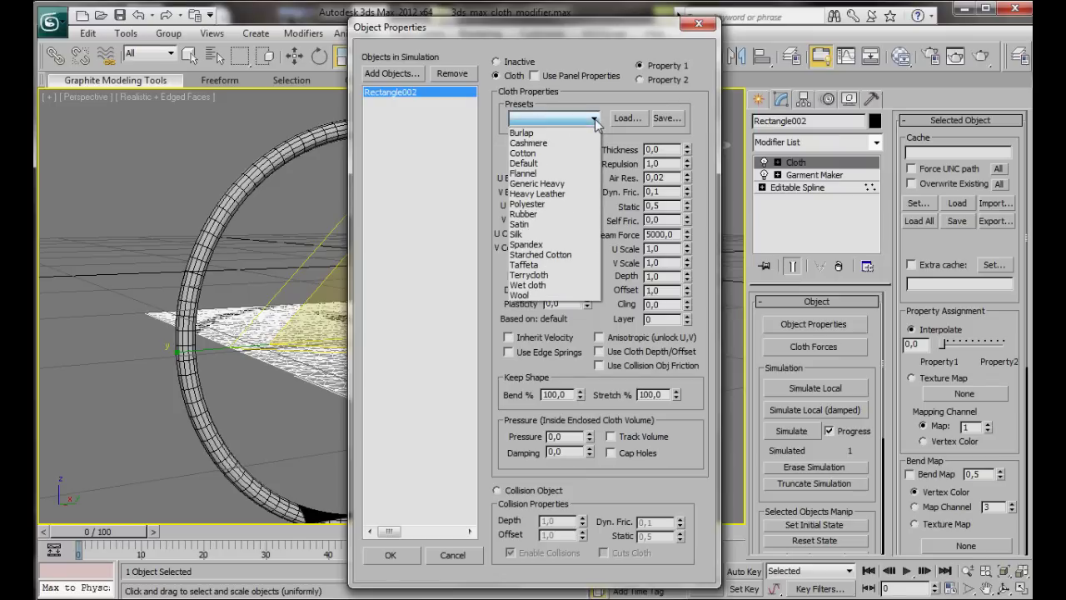
click(528, 154)
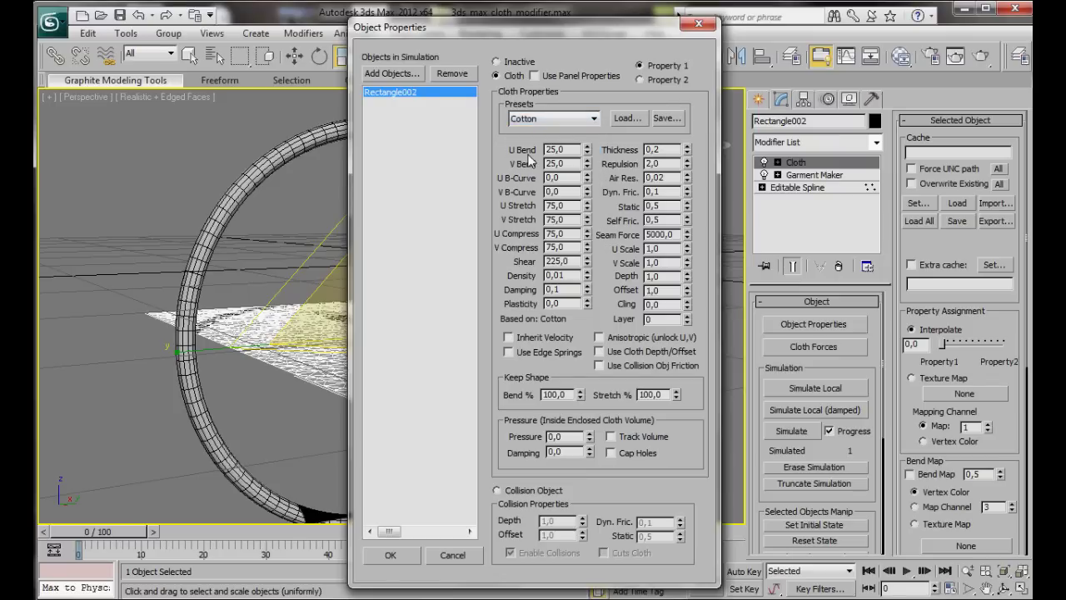
Add Circle001 to the simulation and make it a Collision Object.
click(388, 74)
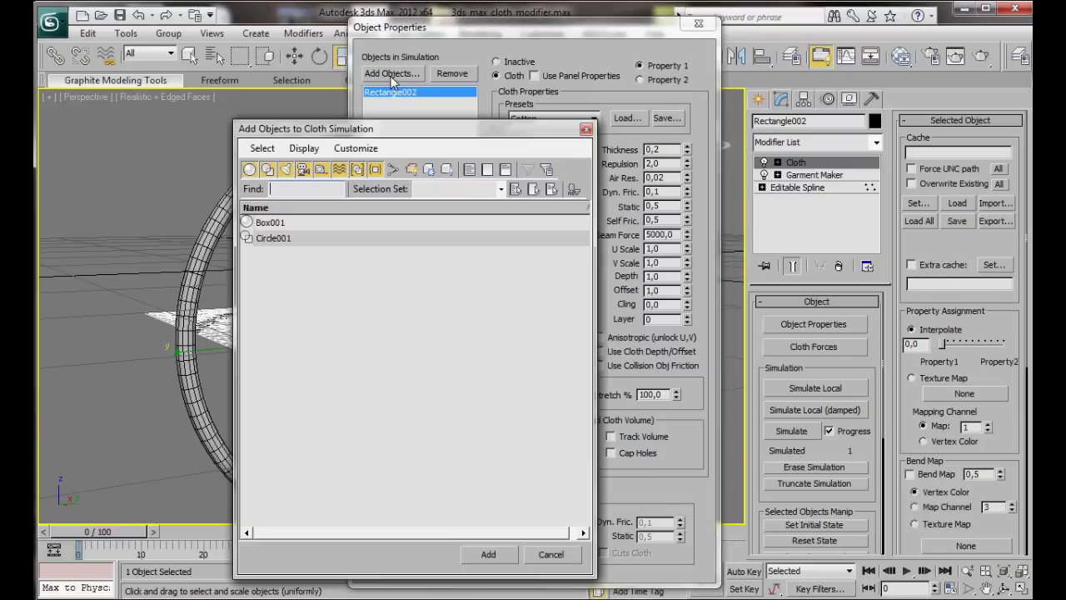
click(275, 239)
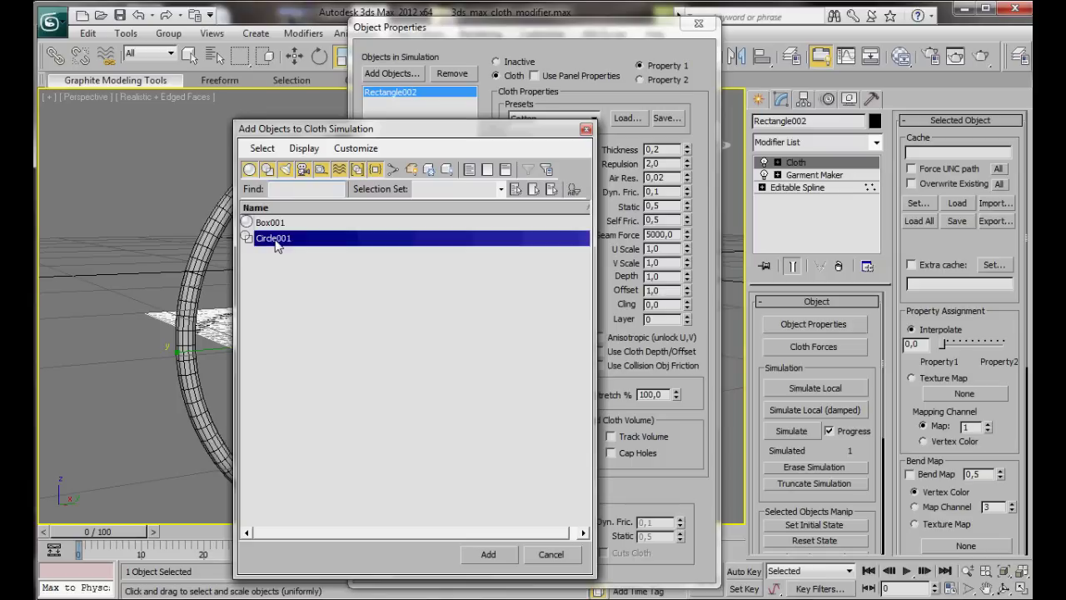
click(485, 556)
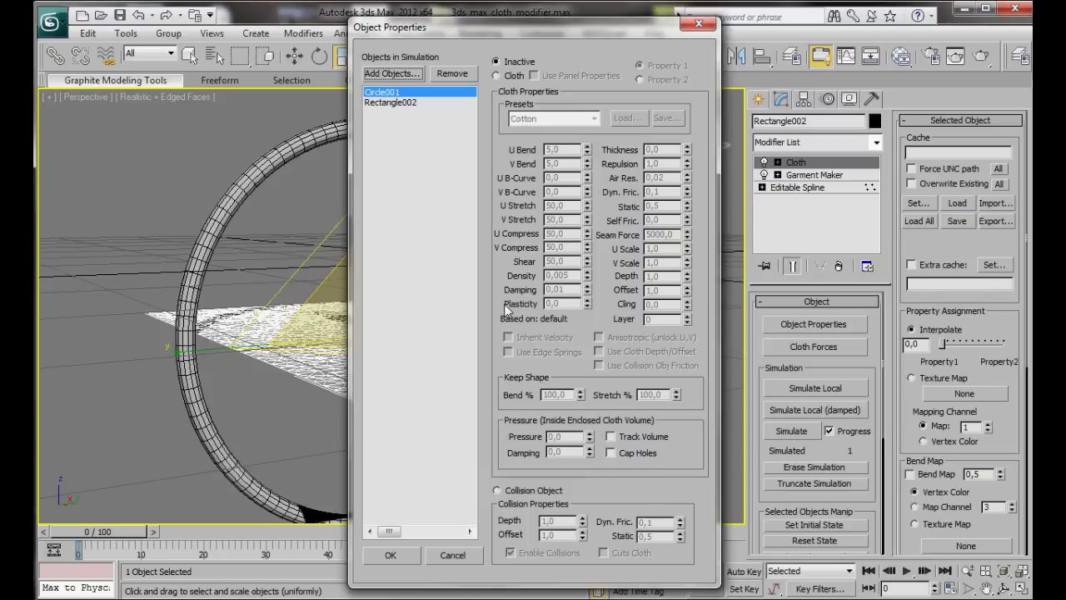
click(497, 491)
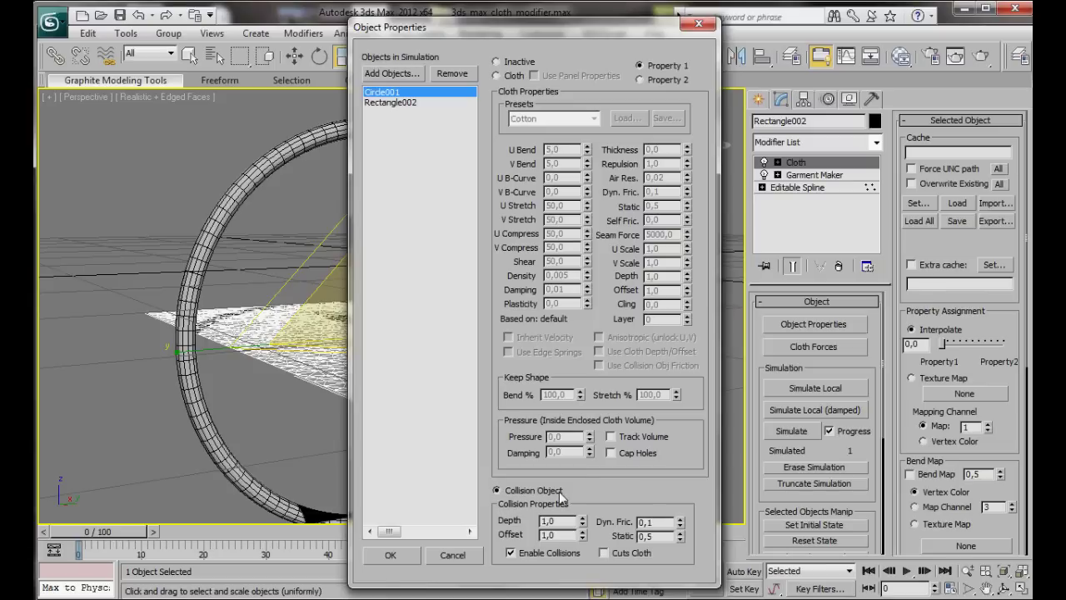
Close Object Properties, then enable Self Collision at 1 and Check Intersections in Simulation Parameters.
click(391, 555)
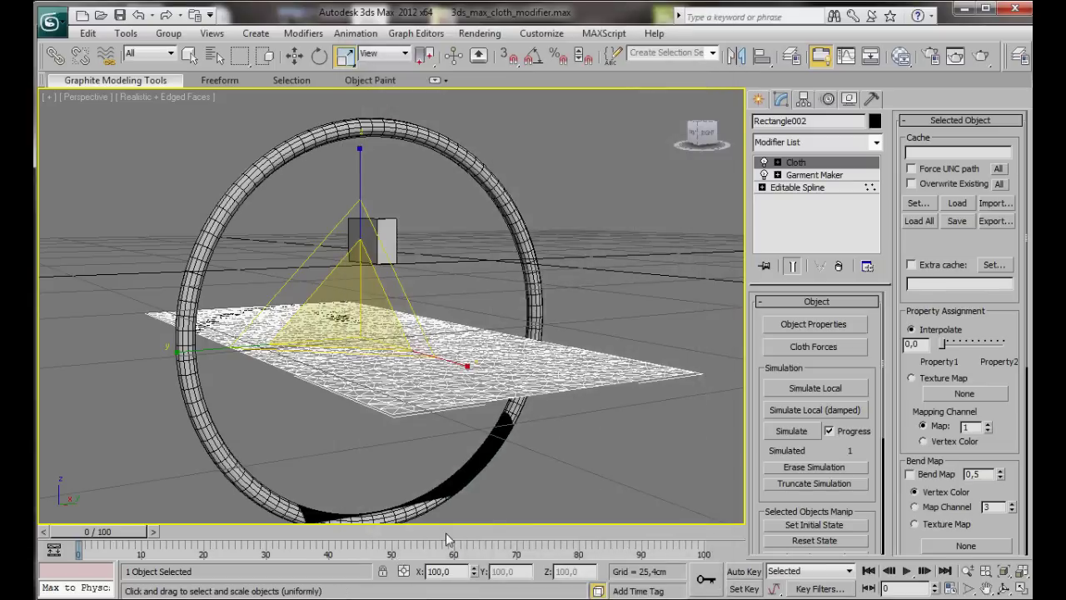
drag(904, 444, 887, 296)
drag(903, 455, 901, 306)
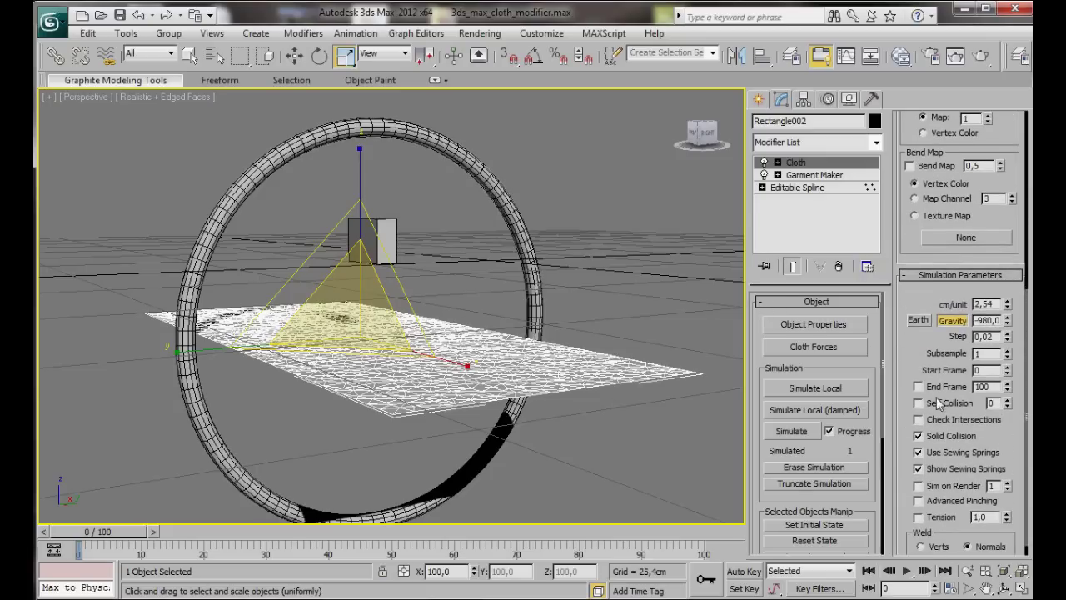
click(917, 403)
click(1007, 400)
click(918, 421)
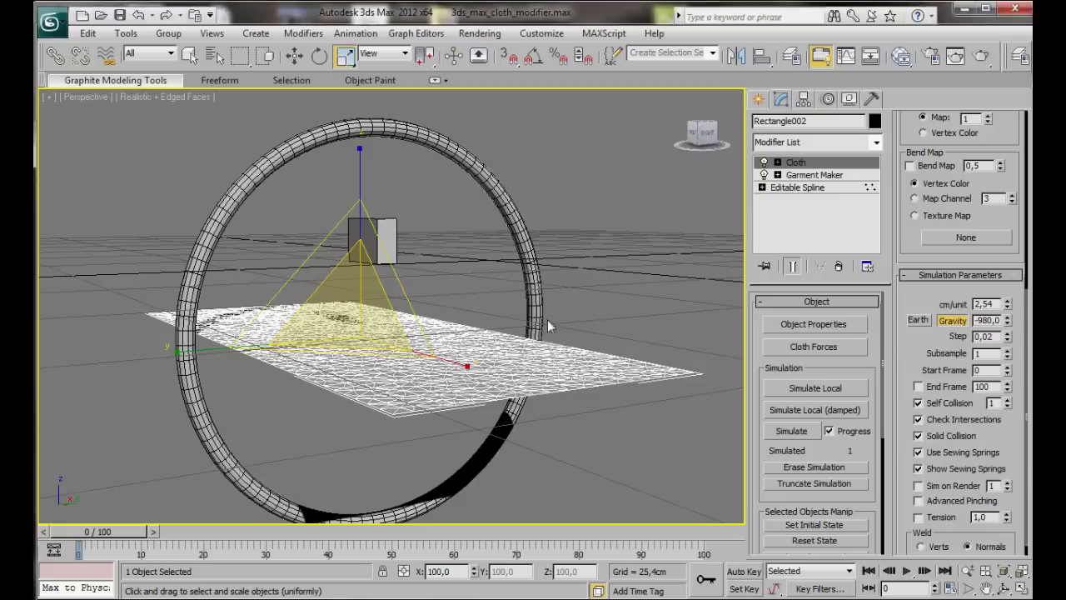
alt+middle_drag(501, 371, 557, 291)
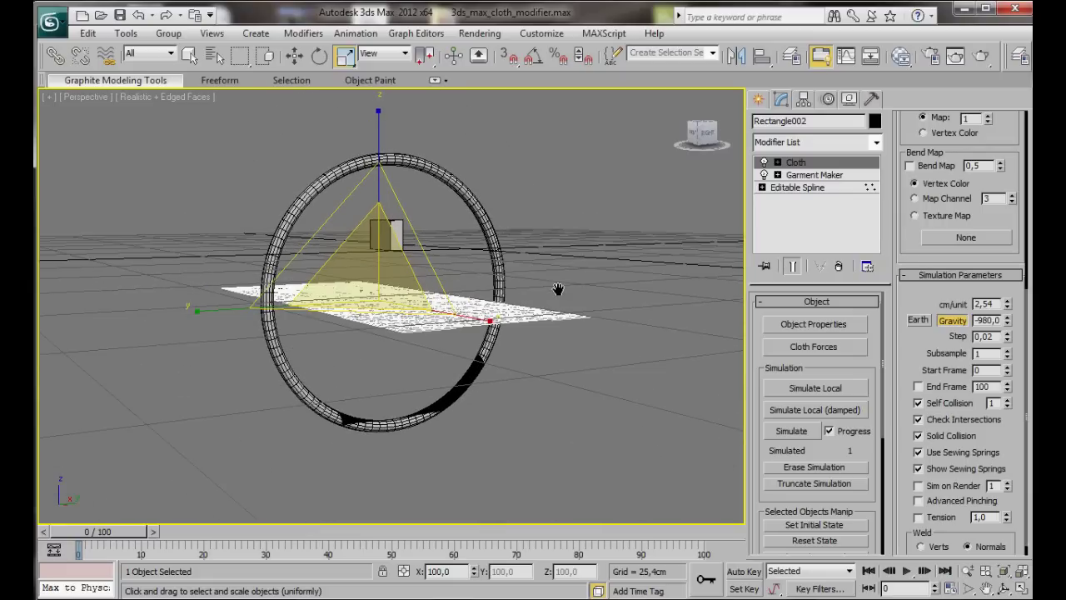
Run Simulate Local until the cloth drapes over the ring's lower edge, then stop it.
click(790, 393)
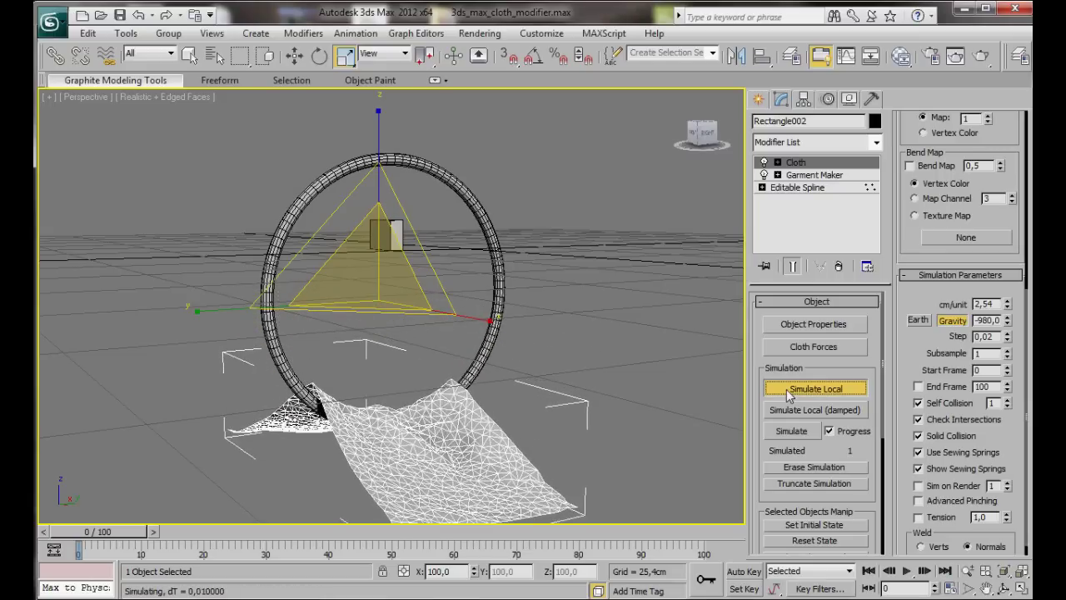
middle_drag(567, 395, 590, 331)
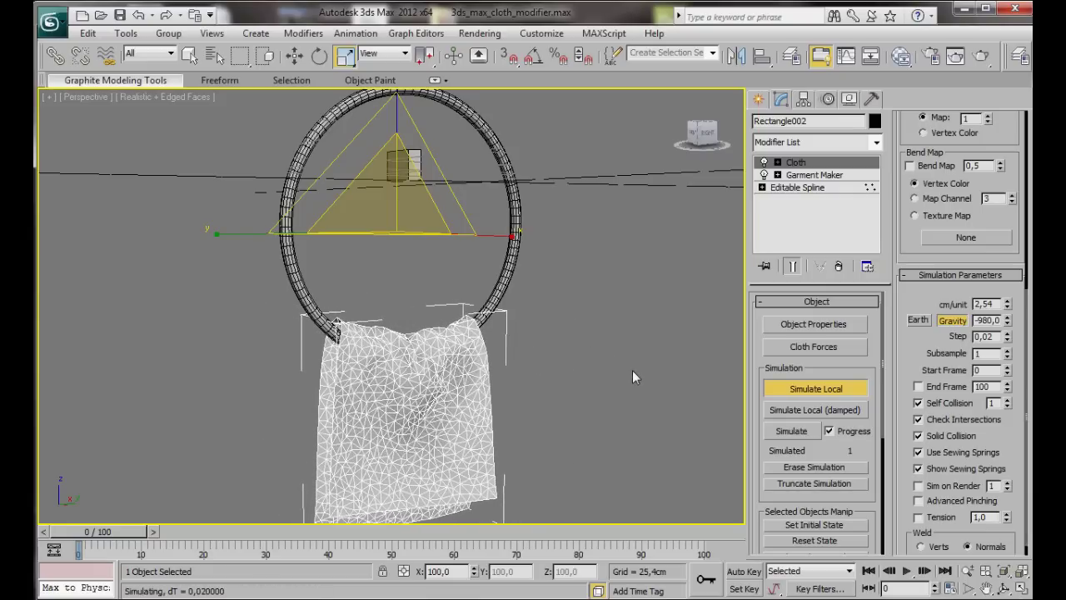
click(794, 395)
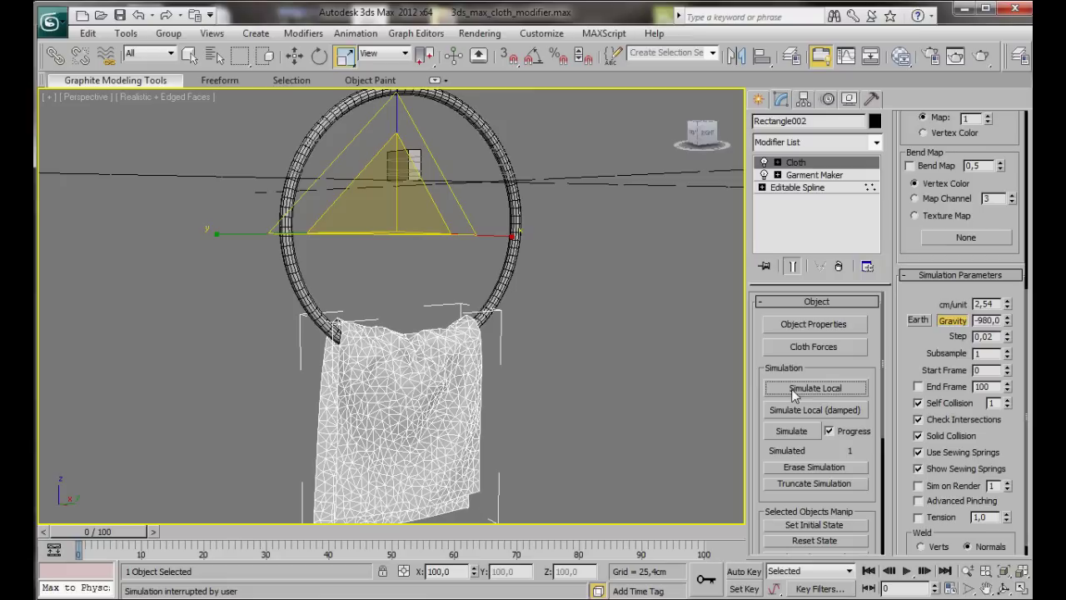
key(w)
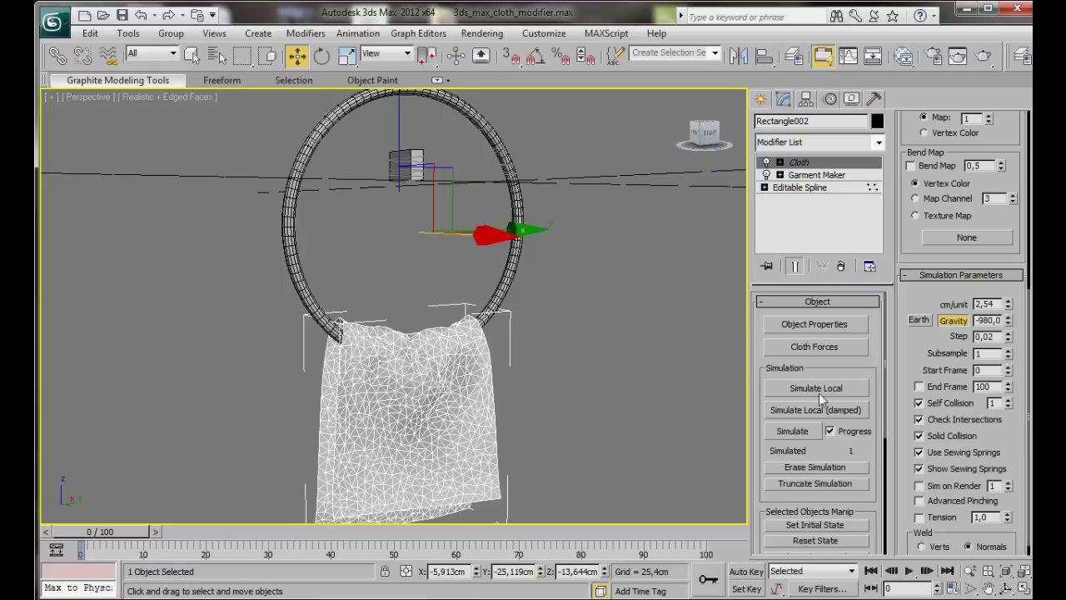
Simulate the cloth across all 100 frames, then run a brief local simulation and stop it with Esc.
click(792, 432)
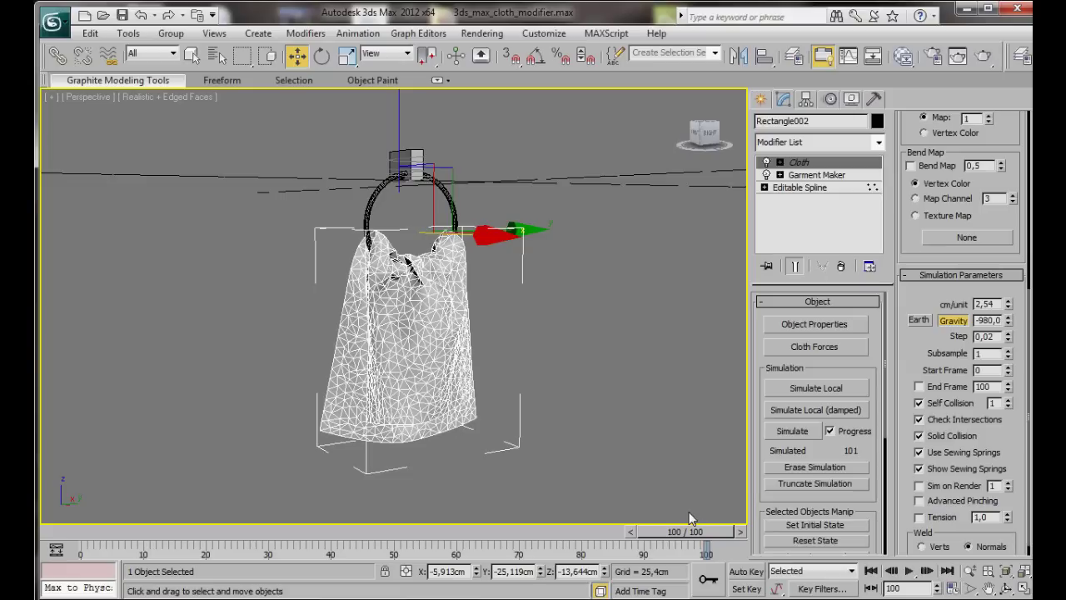
click(794, 389)
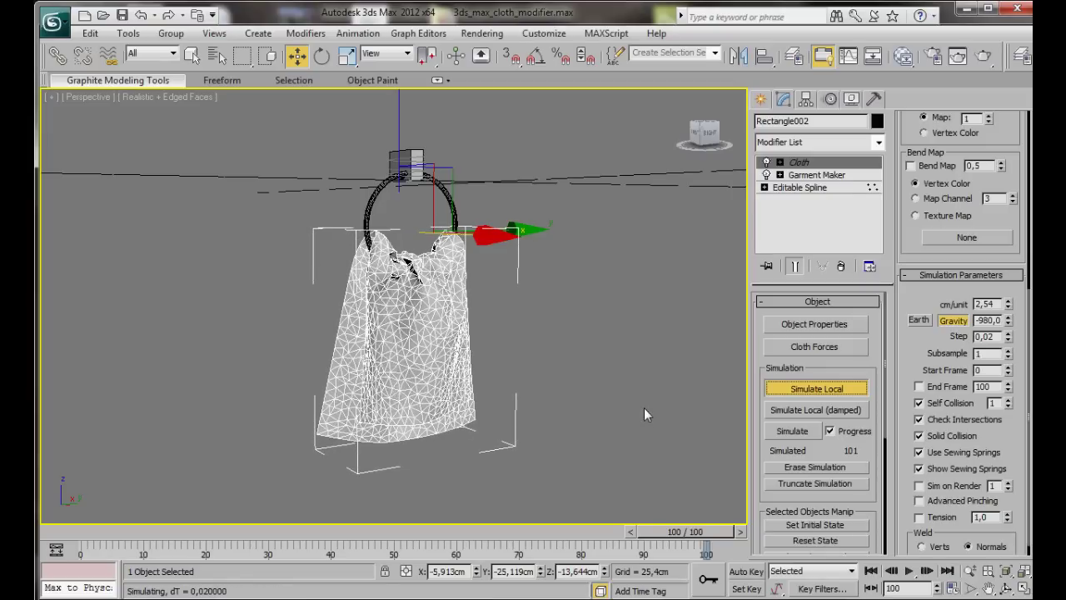
key(Escape)
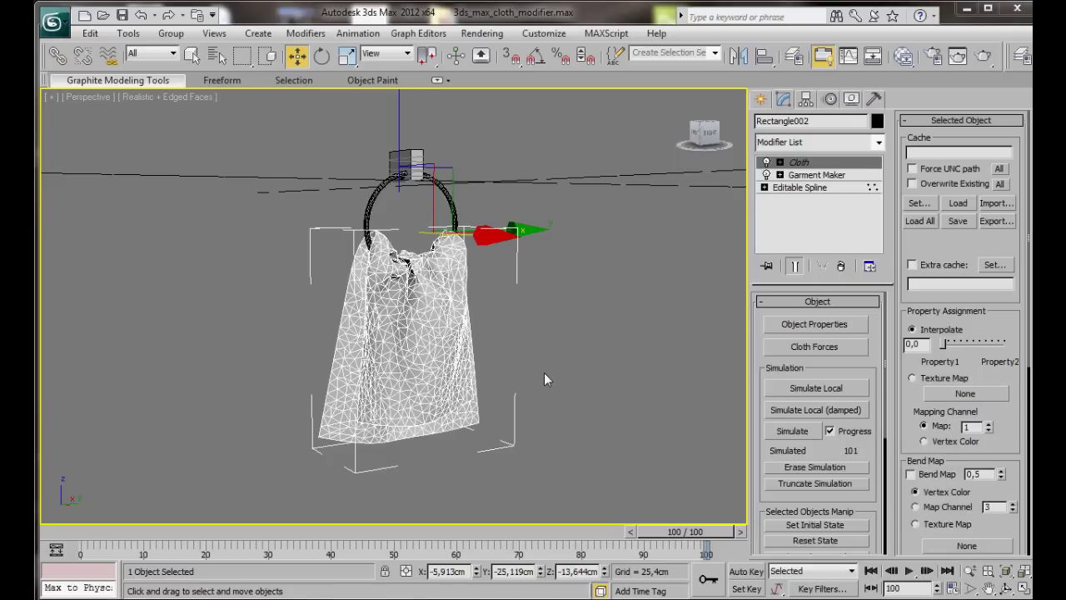
Add an HSDS modifier to the towel and apply High adaptive subdivision.
click(879, 146)
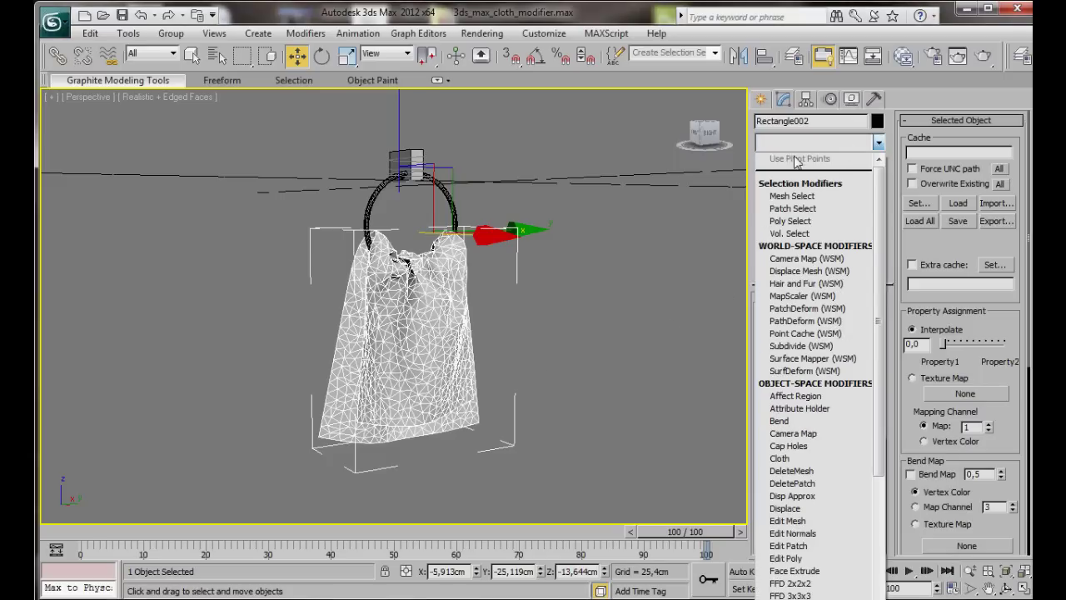
scroll(797, 398, down, 5)
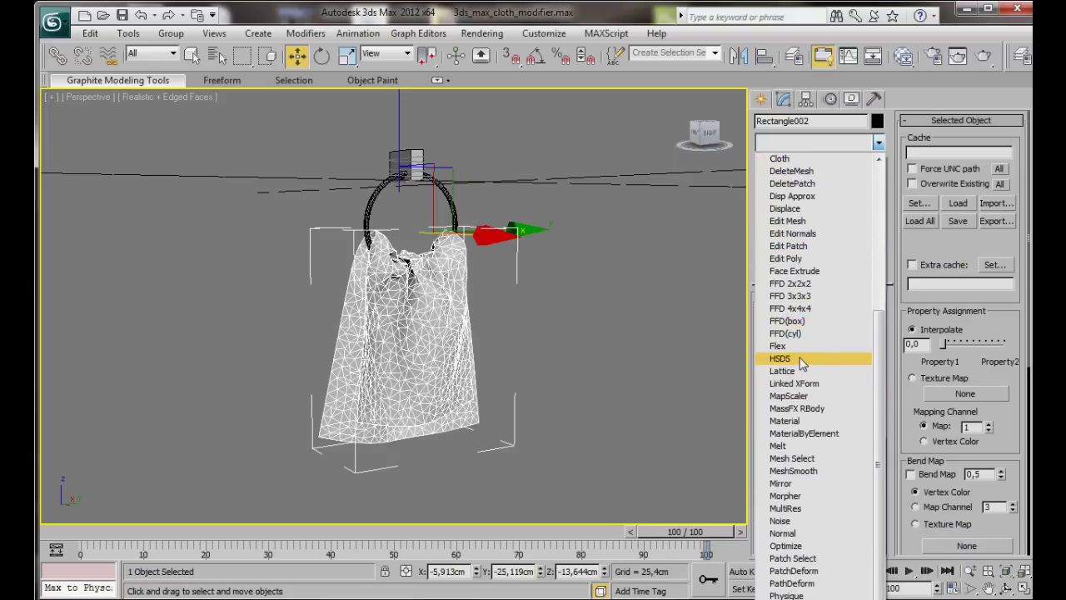
click(800, 359)
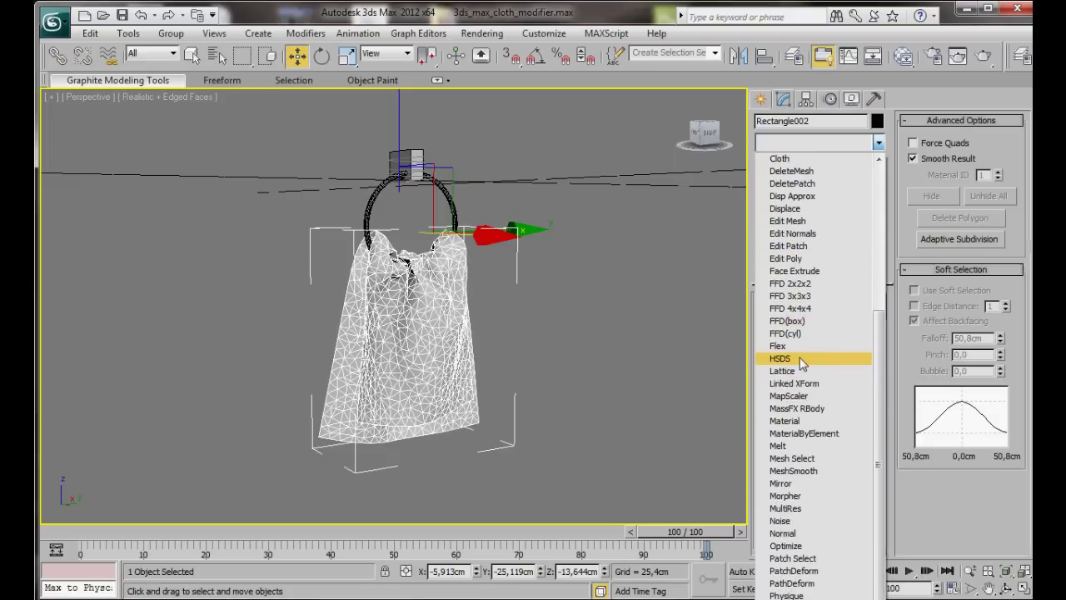
click(926, 240)
drag(526, 225, 649, 184)
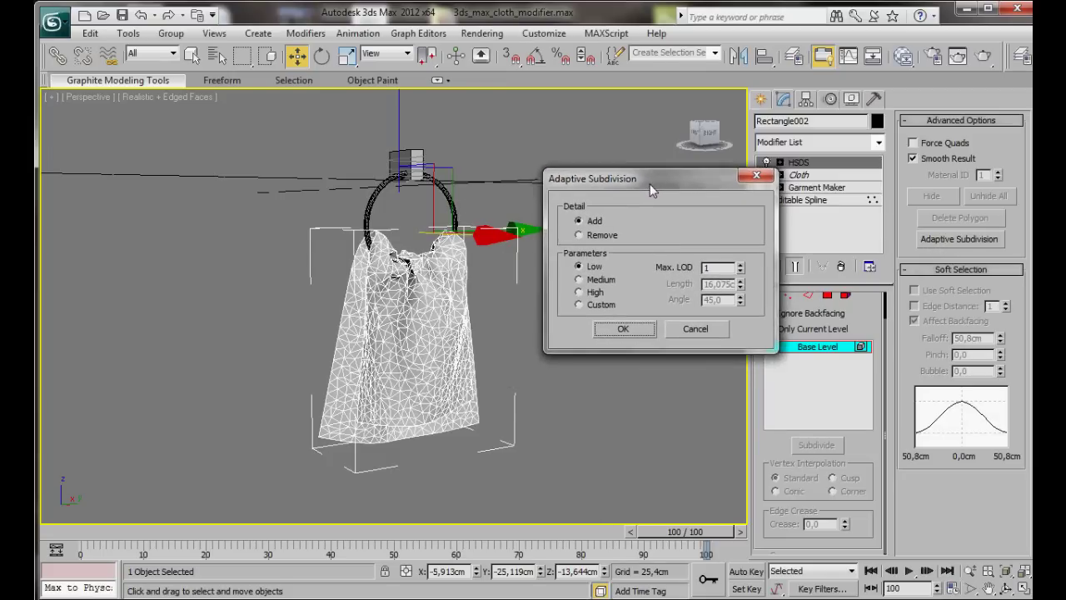
click(579, 292)
click(621, 330)
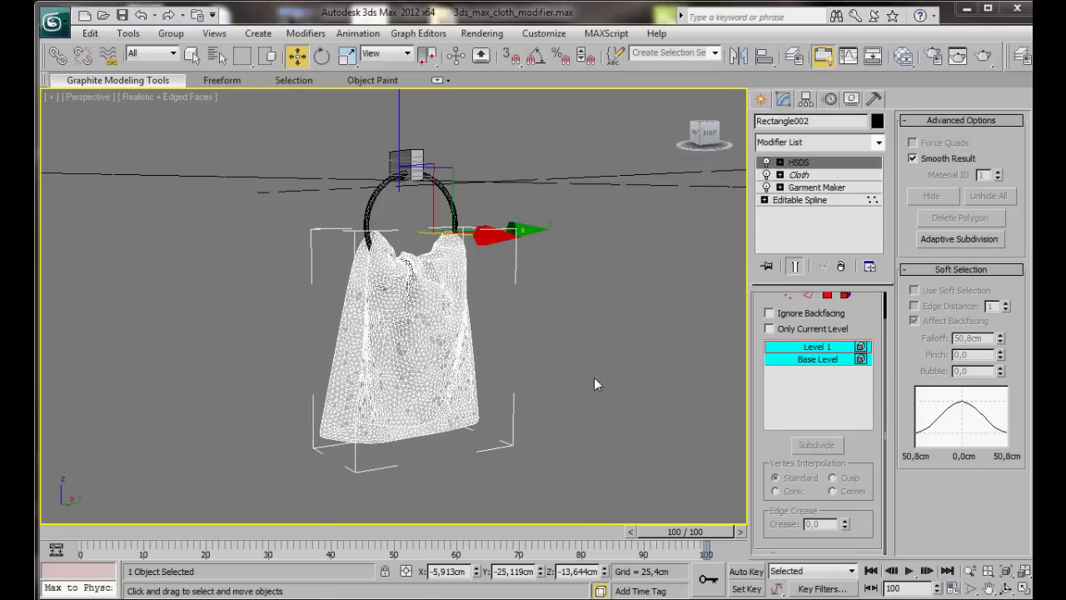
Add a Shell modifier to the towel and lower its Outer Amount to 0,305cm.
click(879, 147)
scroll(804, 308, up, 3)
scroll(803, 308, down, 10)
scroll(804, 311, down, 7)
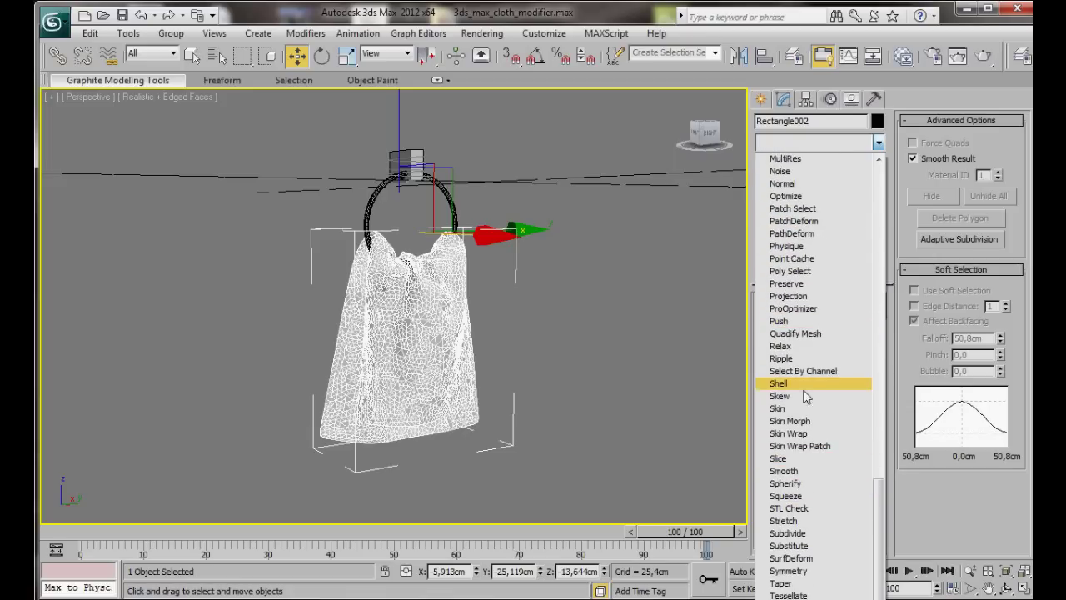
click(802, 384)
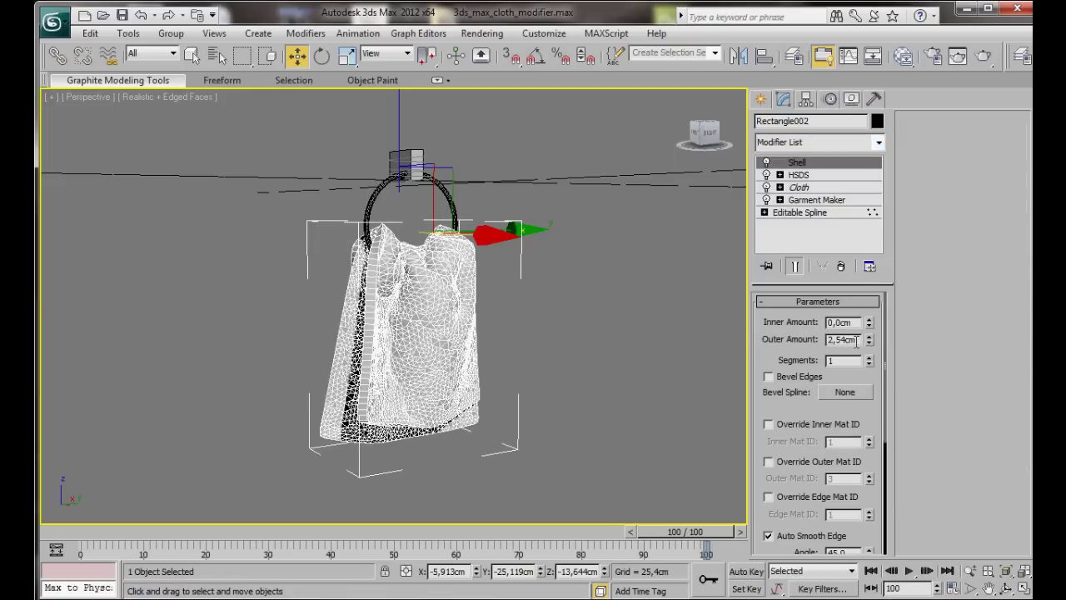
drag(870, 343, 881, 409)
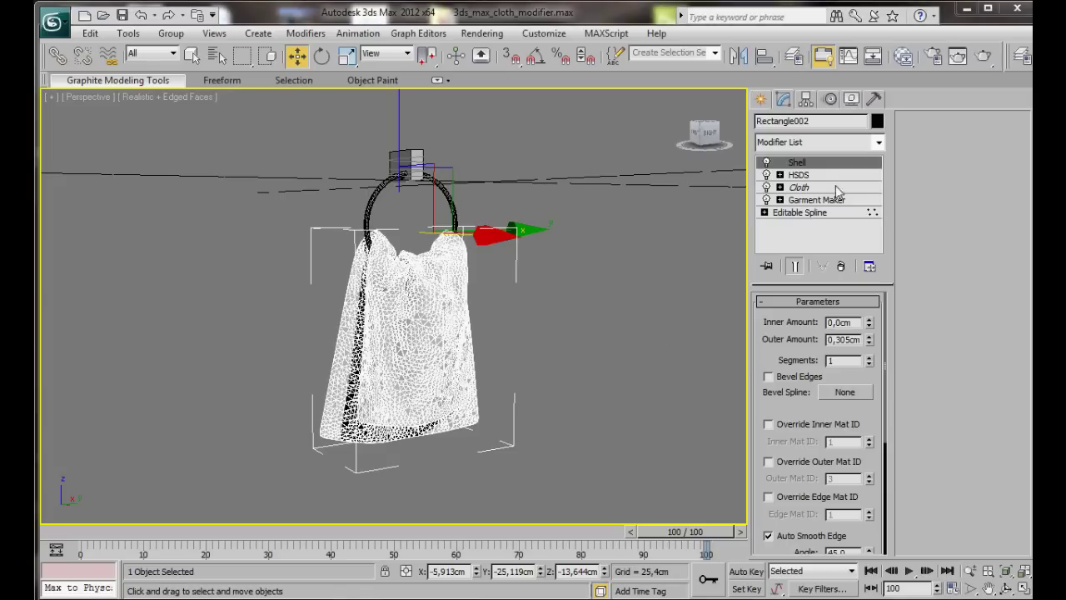
Add an FFD 4x4x4 modifier above Shell and switch to its Control Points level.
click(878, 144)
scroll(822, 334, down, 4)
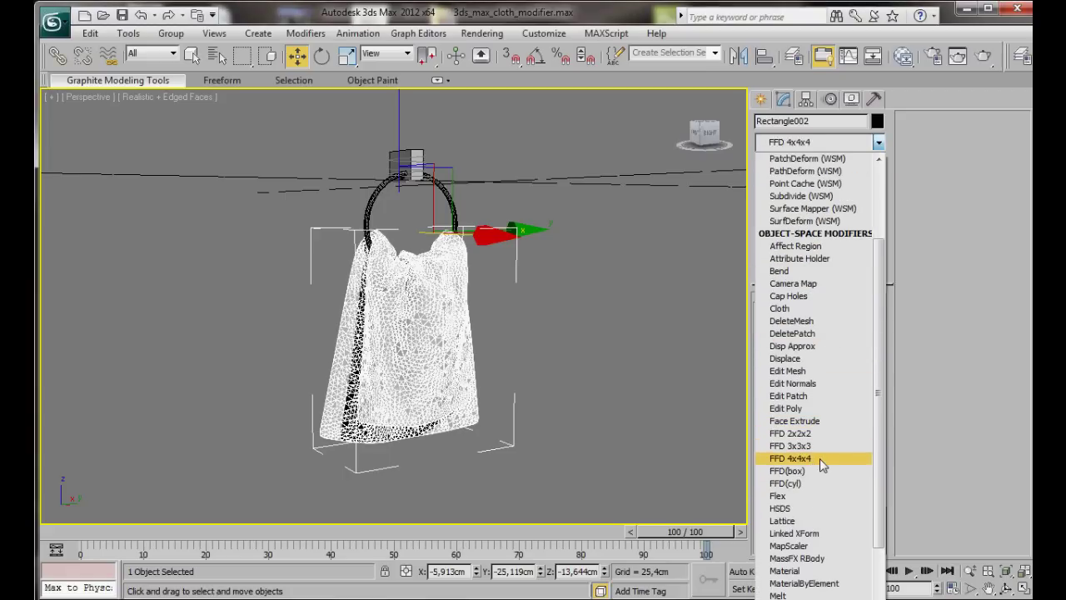
click(819, 458)
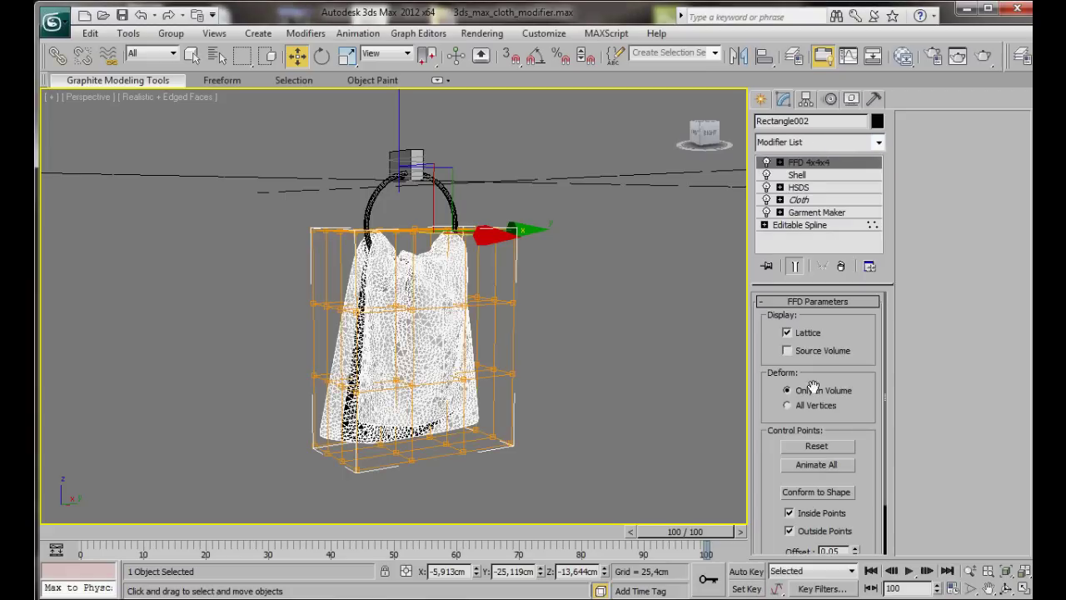
click(780, 162)
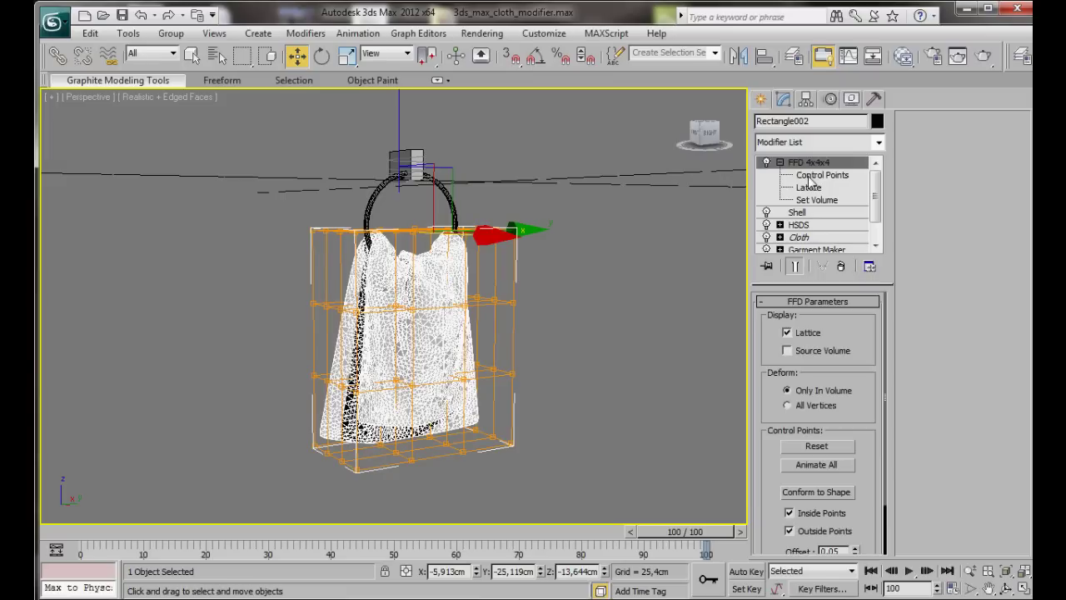
click(812, 175)
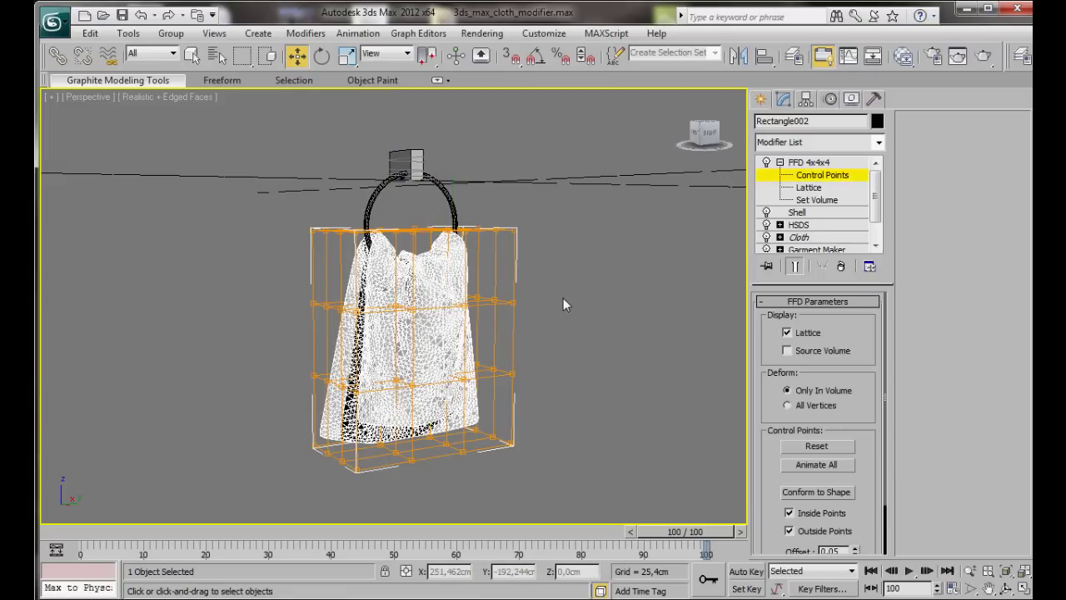
Select the top lattice points near the ring and shift them down and sideways.
middle_drag(563, 297, 431, 319)
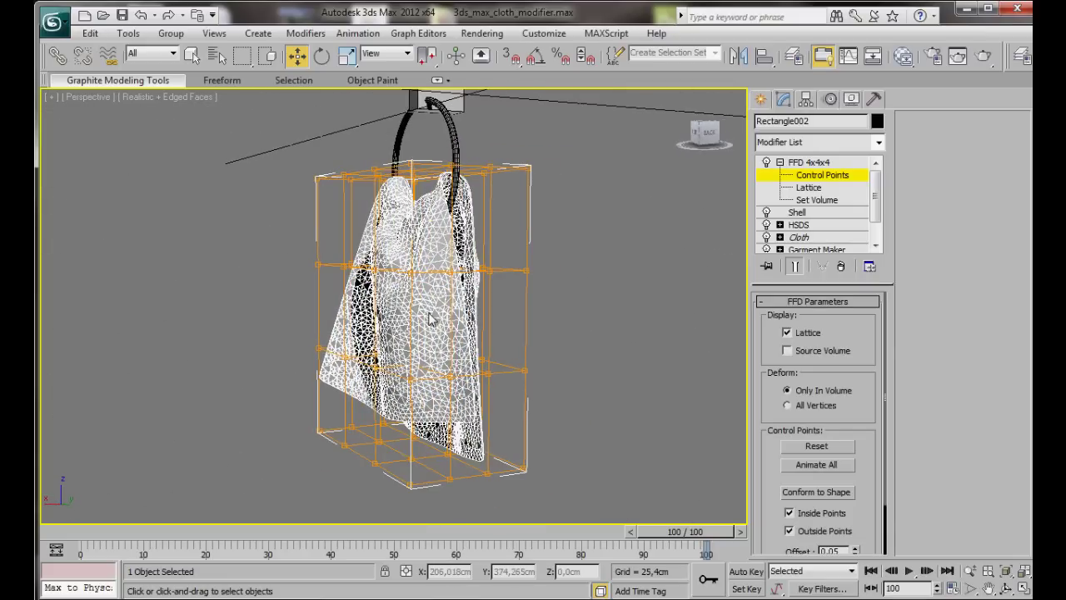
scroll(458, 304, up, 5)
middle_drag(483, 287, 437, 164)
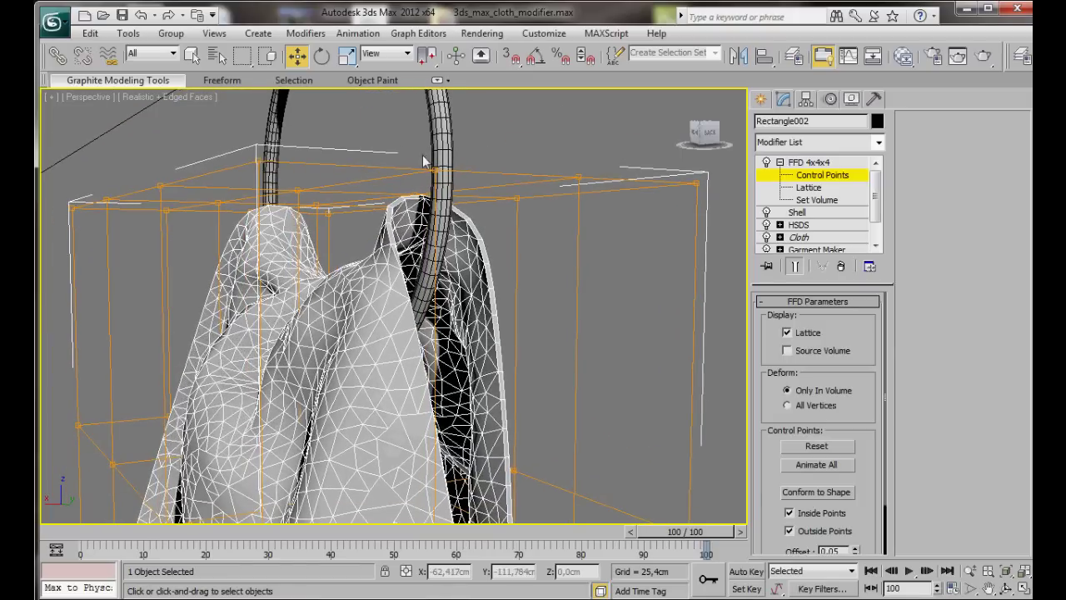
drag(425, 160, 581, 190)
drag(516, 112, 515, 158)
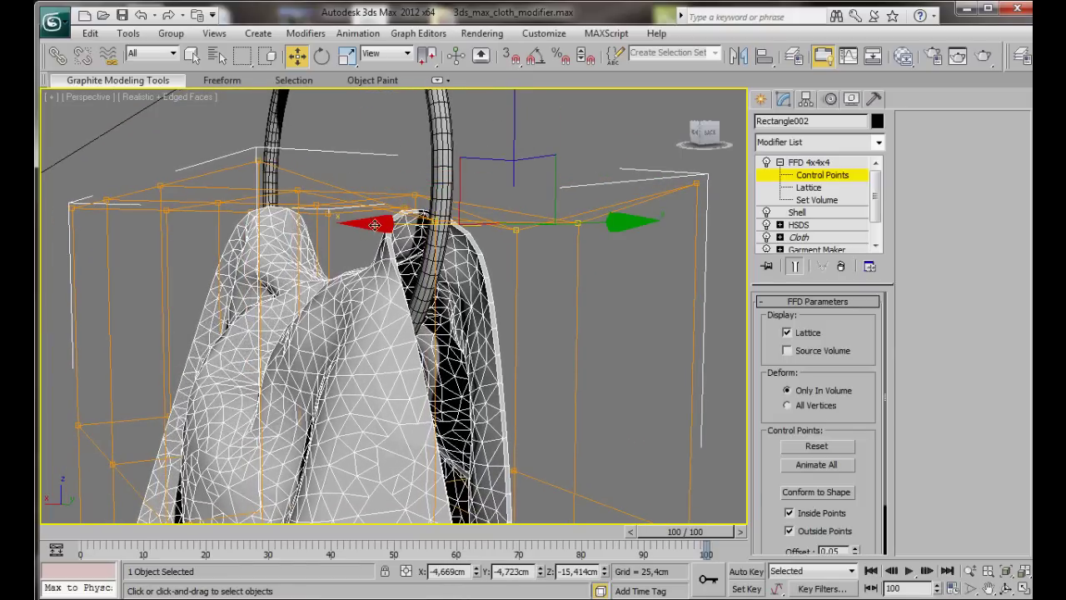
drag(375, 225, 434, 241)
Select another set of lattice points and pull them and the cloth downward.
scroll(364, 369, up, 3)
middle_drag(362, 371, 500, 392)
drag(595, 290, 641, 296)
drag(571, 158, 456, 231)
From a frontal view, select the lower lattice control points and lower them.
scroll(417, 283, down, 8)
alt+middle_drag(340, 325, 433, 345)
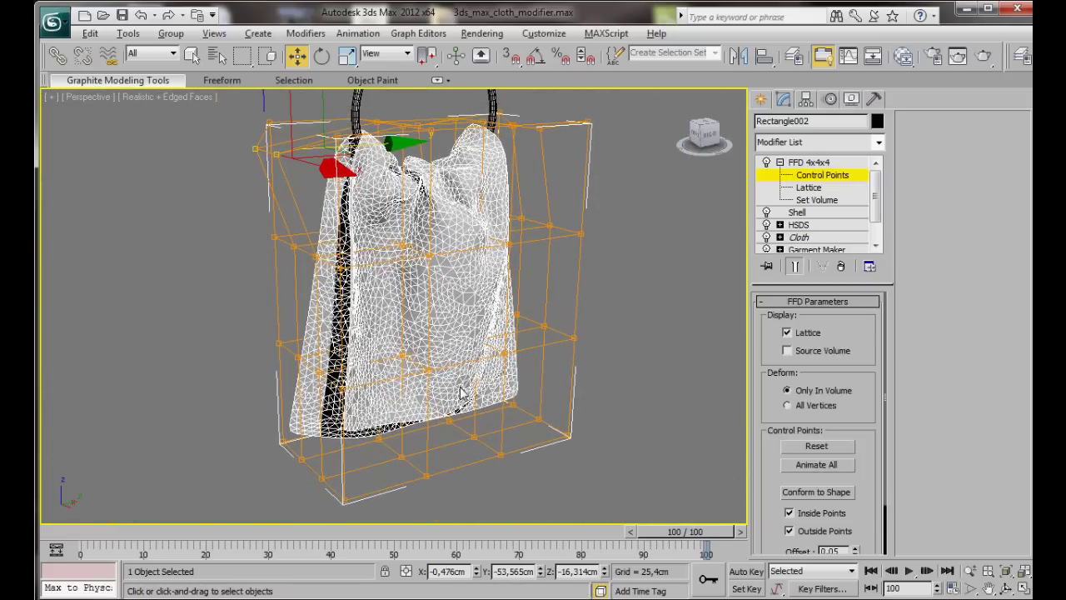
alt+middle_drag(460, 393, 408, 367)
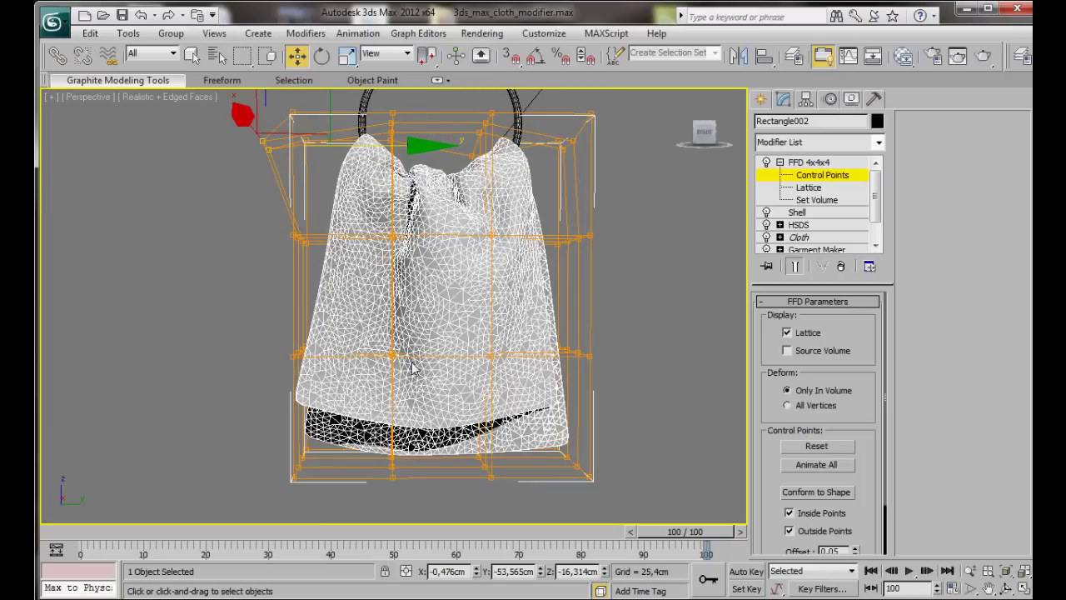
drag(546, 493, 633, 504)
drag(436, 253, 570, 327)
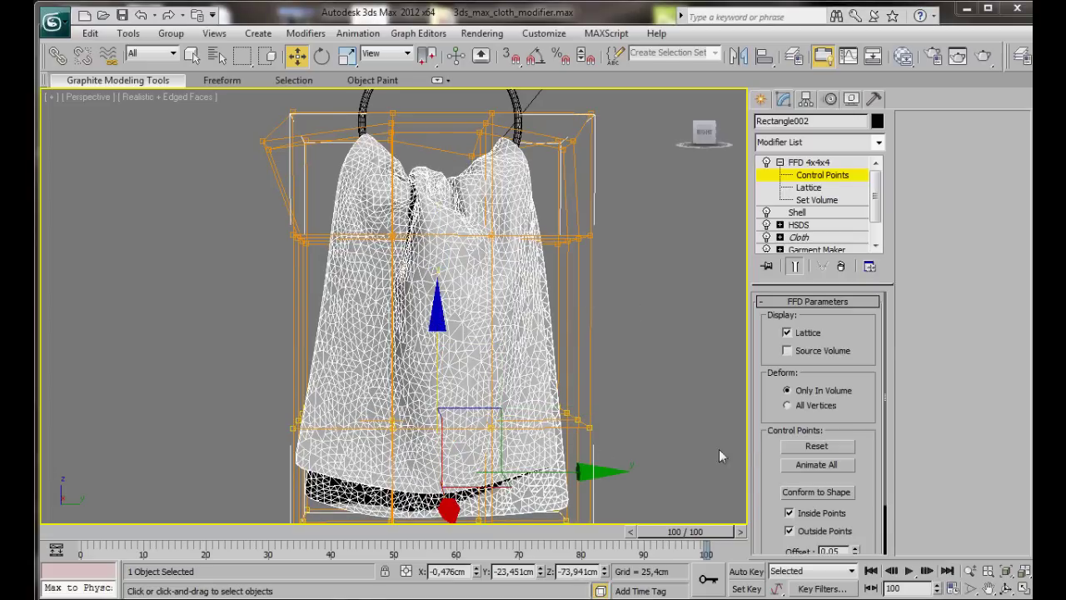
Reset the lattice, undo the reset, and leave control point editing.
click(813, 448)
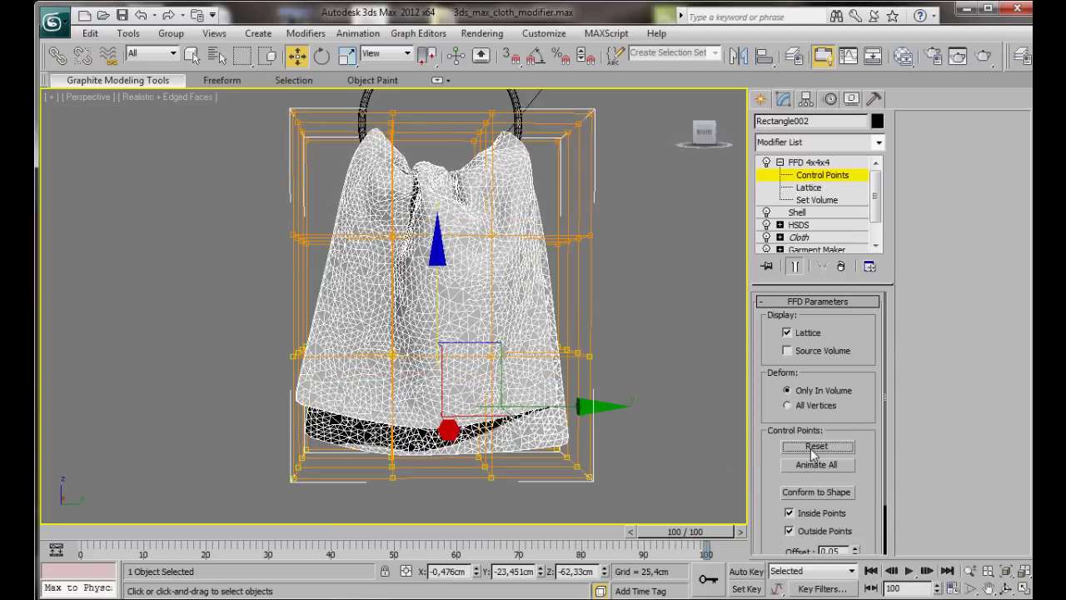
click(141, 16)
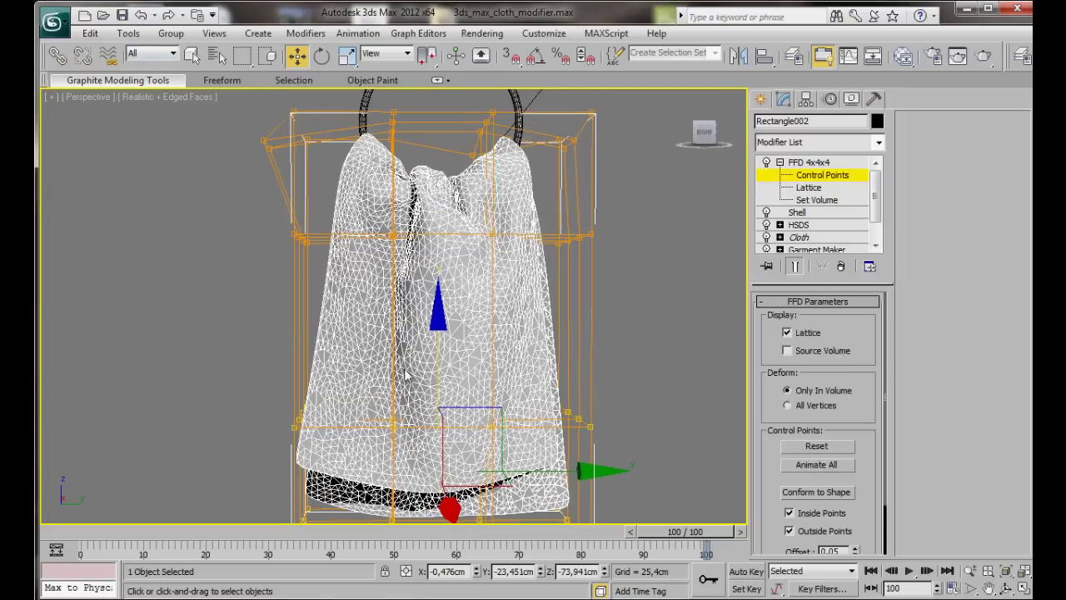
key(ctrl+y)
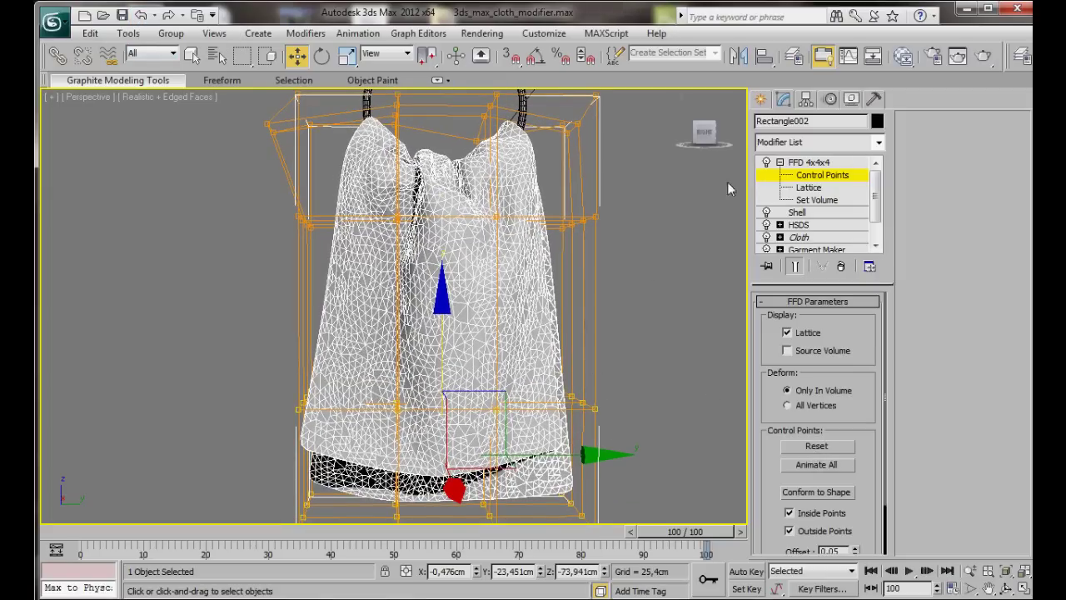
click(779, 161)
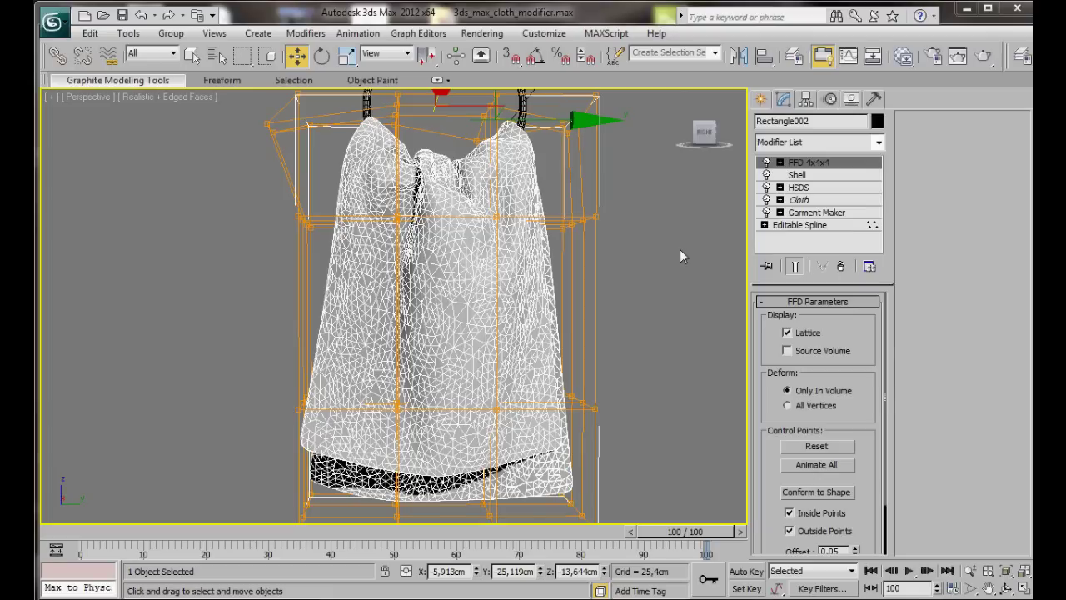
Add a UVW Map modifier by typing 'uvw map' and drag it directly above Garment Maker.
click(878, 143)
scroll(802, 506, down, 15)
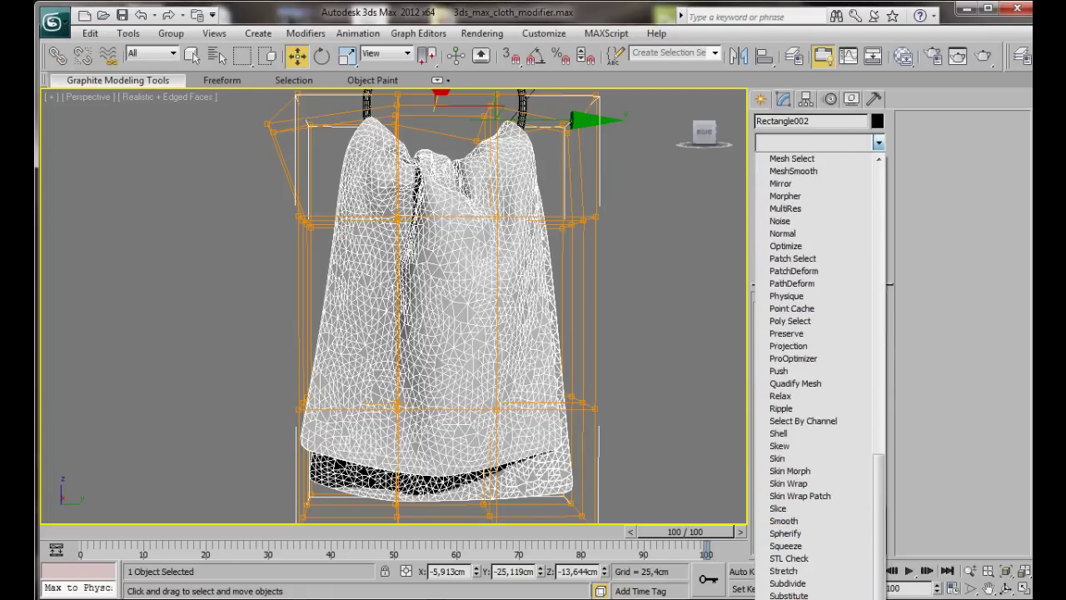
text(uvw map)
key(Return)
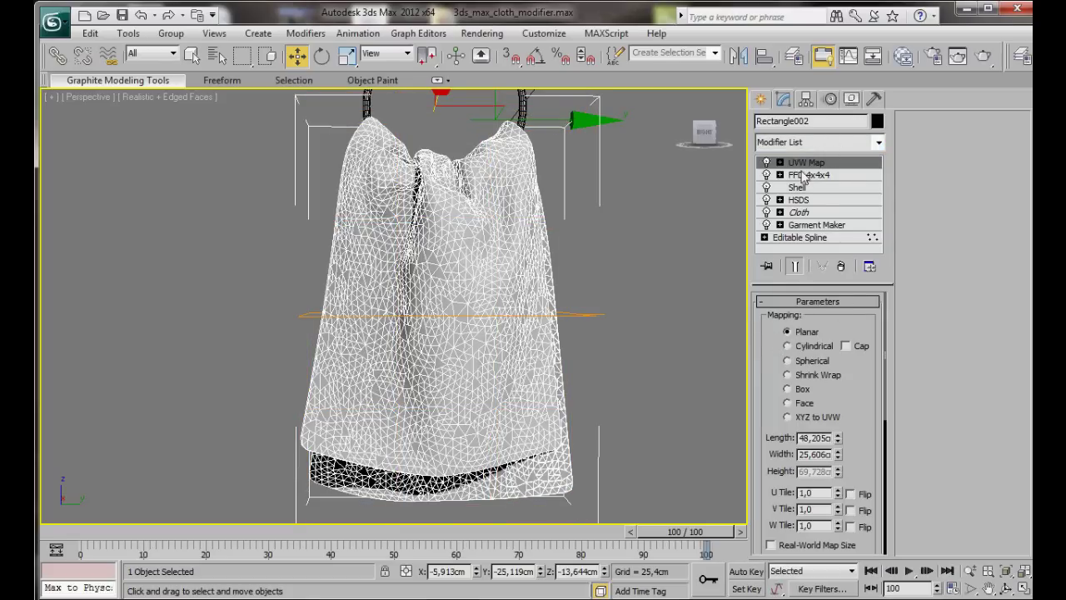
drag(804, 167, 813, 223)
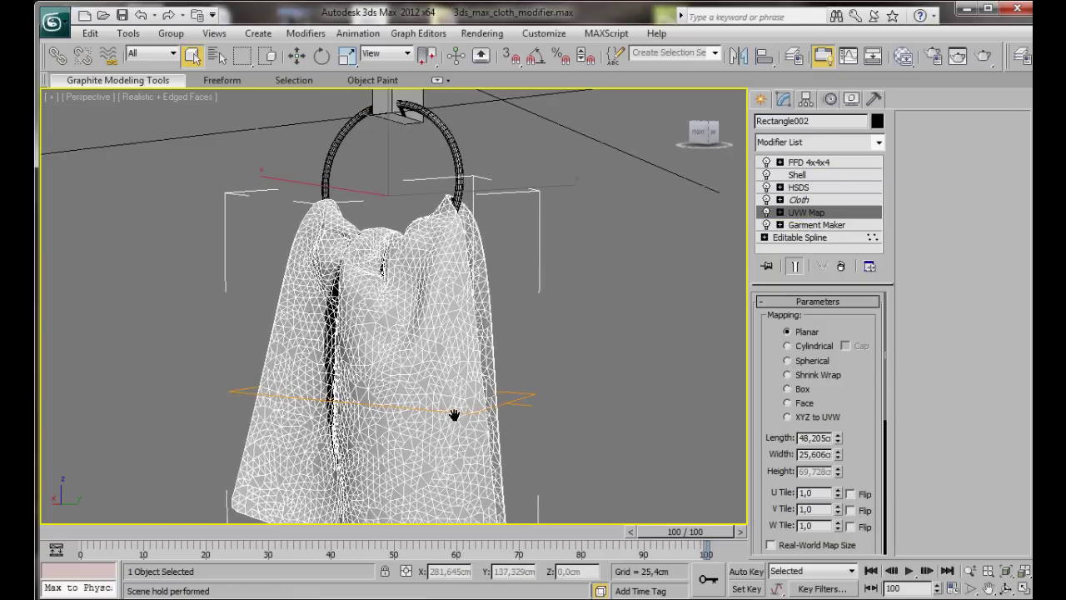
alt+middle_drag(452, 417, 531, 380)
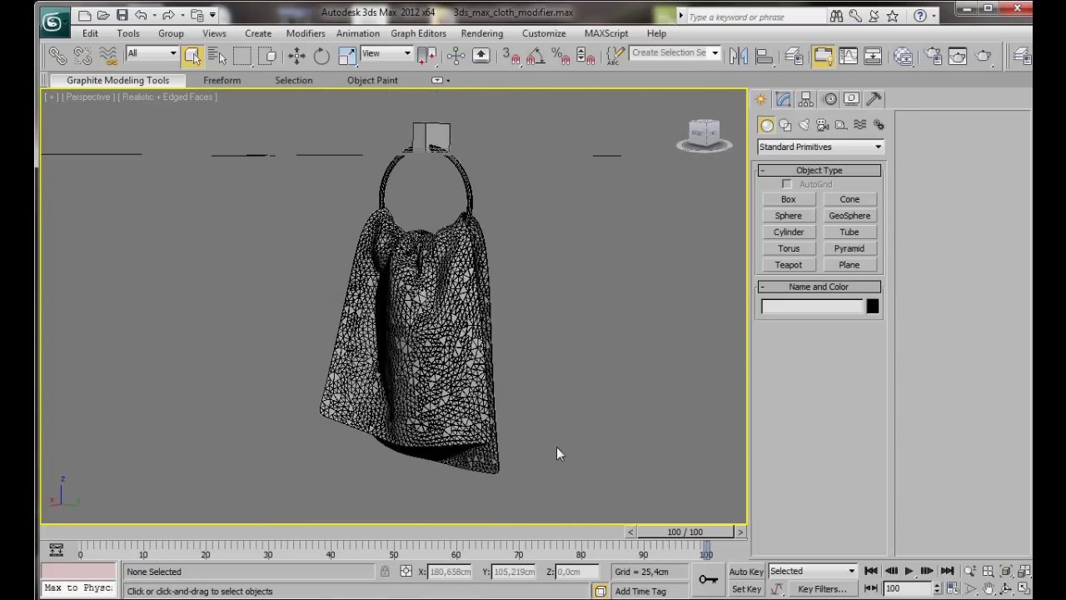
alt+middle_drag(556, 446, 605, 427)
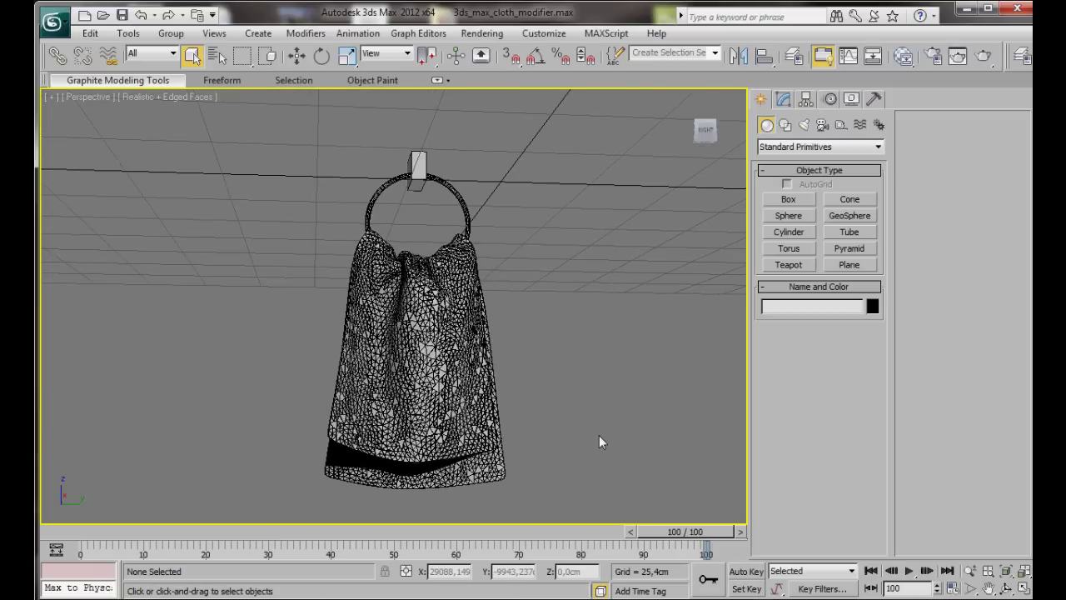